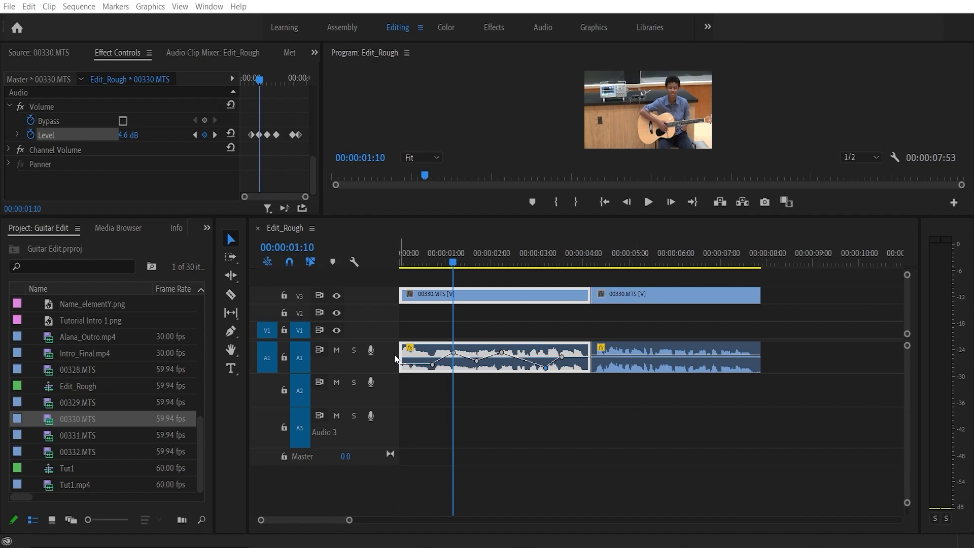
Step: Collapse audio tracks A1, A2 and A3 to minimum height and make more room for the video tracks
mouse_move(369, 374)
left_mouse_down()
mouse_move(370, 358)
mouse_move(359, 375)
left_mouse_up()
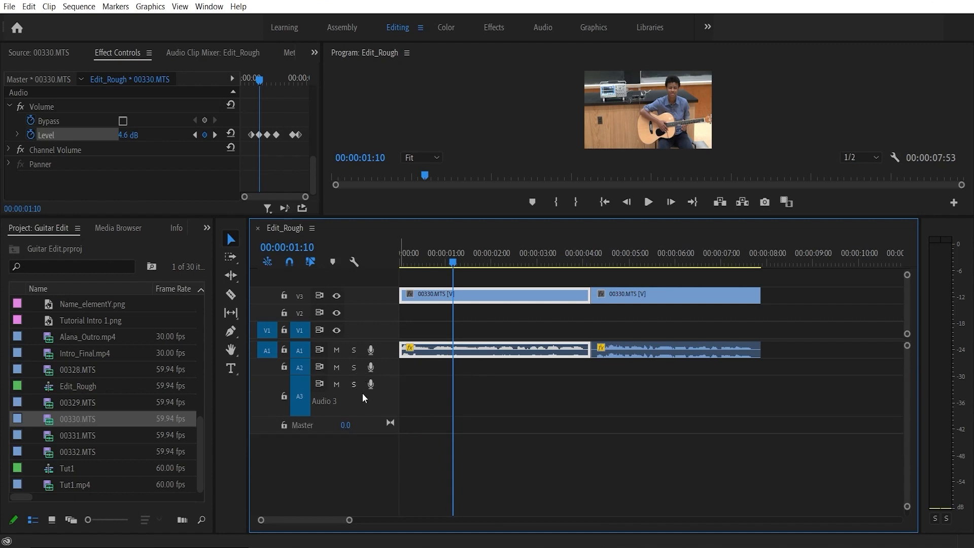
left_click_drag(363, 413, 361, 392)
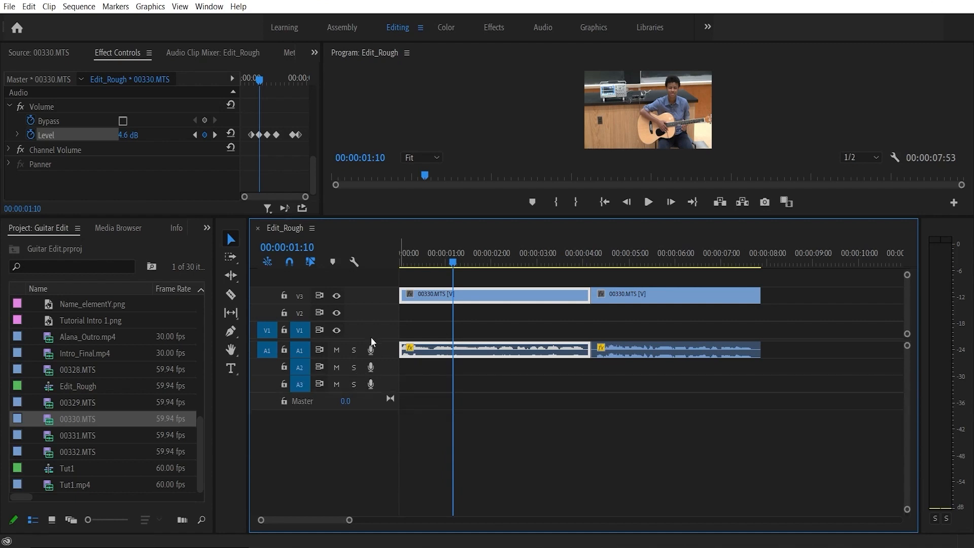
left_click_drag(372, 341, 374, 368)
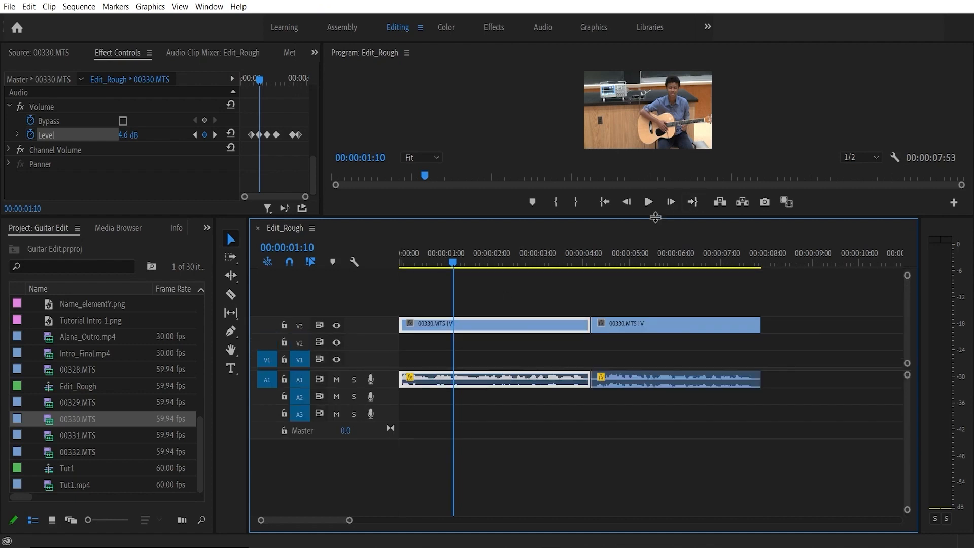
Step: Enlarge the Program monitor by shrinking the timeline area, keeping the video tracks and A1 in view
left_click_drag(655, 217, 666, 346)
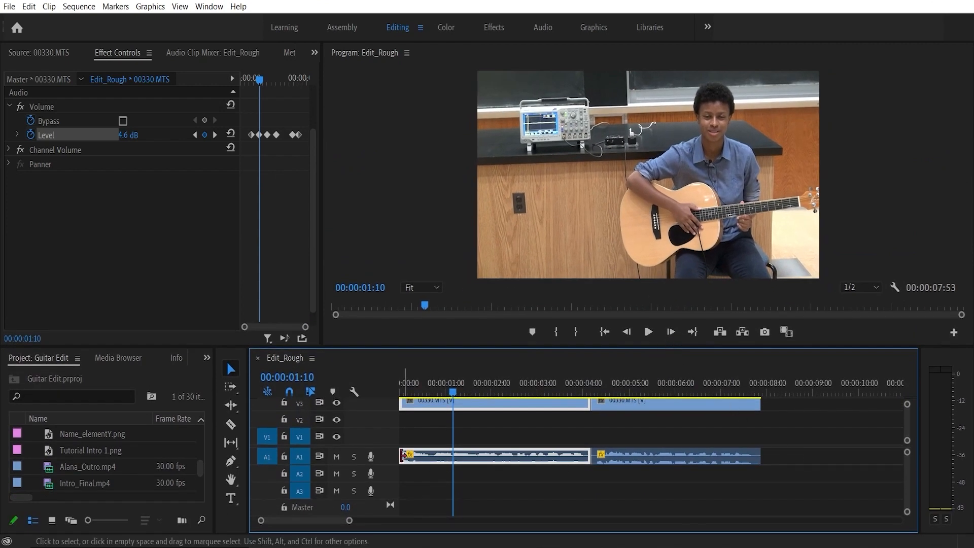
left_click_drag(361, 446, 361, 484)
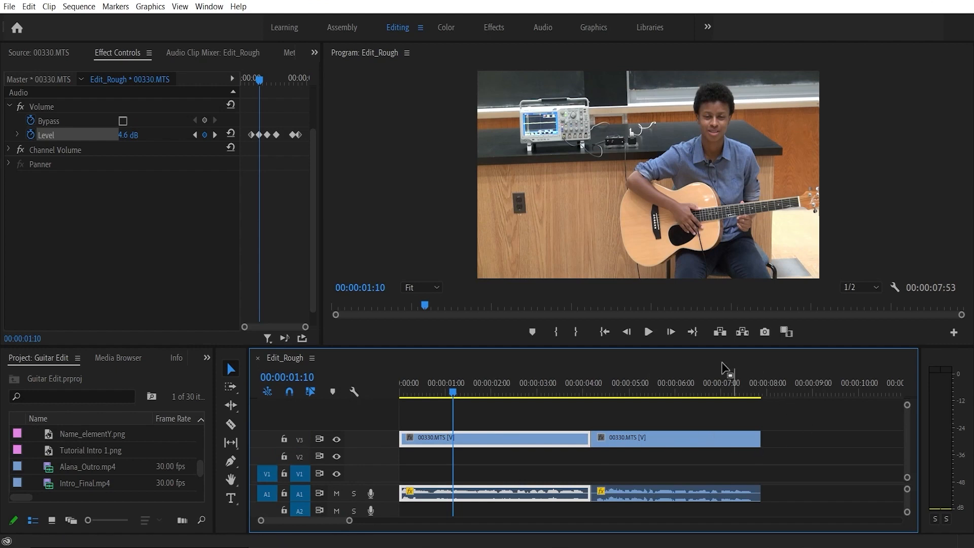
left_click_drag(660, 348, 660, 336)
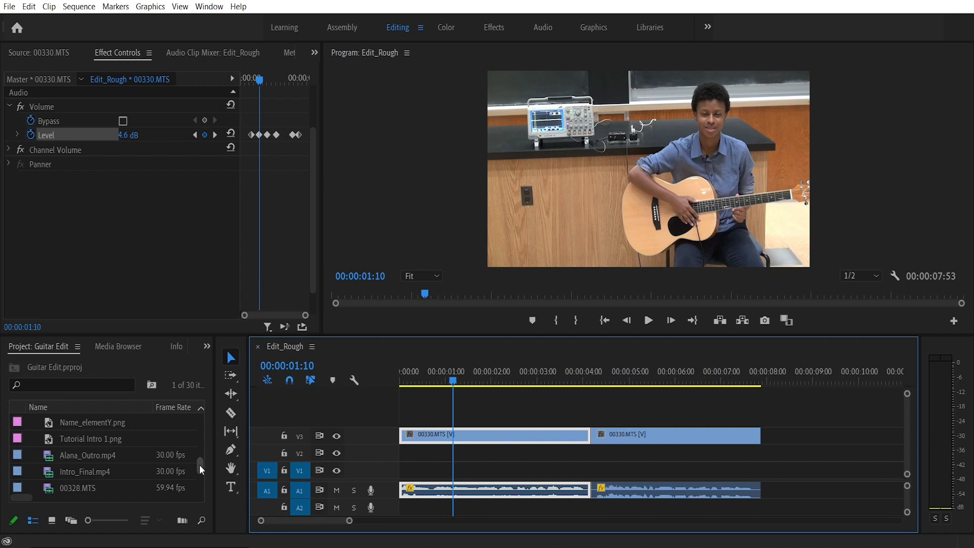
Step: Add Arrow_B.png from the project files to a new track V4 at the start of the Edit_Rough sequence
left_click_drag(199, 464, 200, 425)
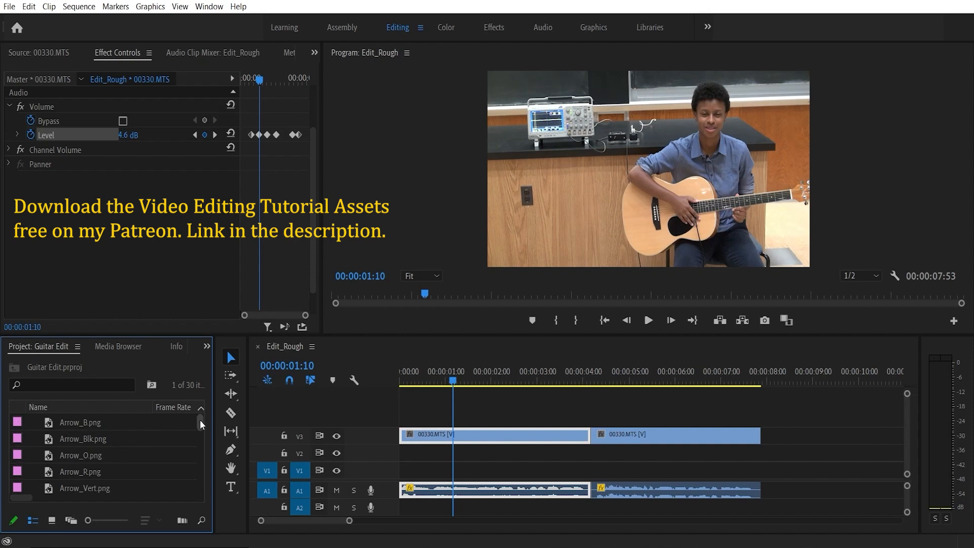
left_click_drag(200, 419, 209, 470)
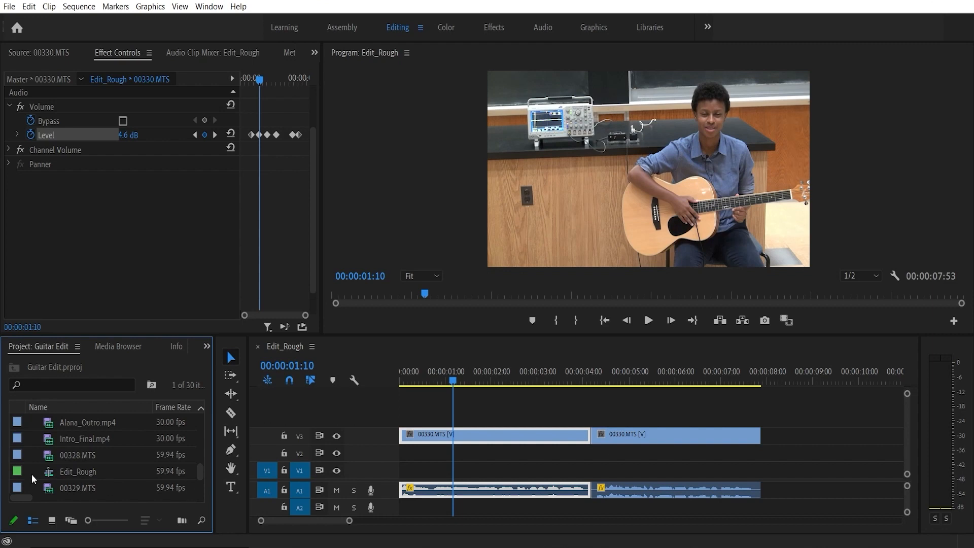
left_click_drag(197, 473, 196, 432)
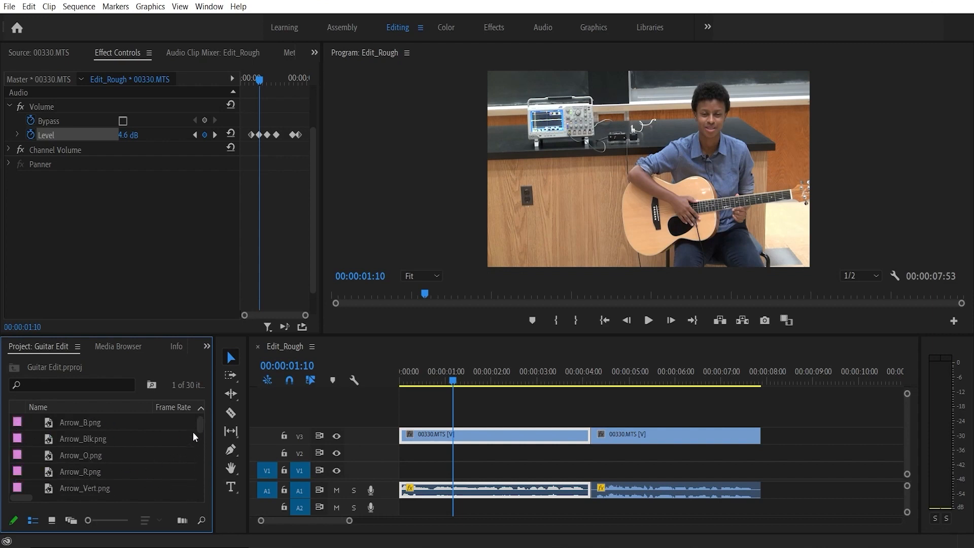
mouse_move(202, 417)
left_mouse_down()
mouse_move(202, 429)
mouse_move(202, 412)
left_mouse_up()
left_click(67, 422)
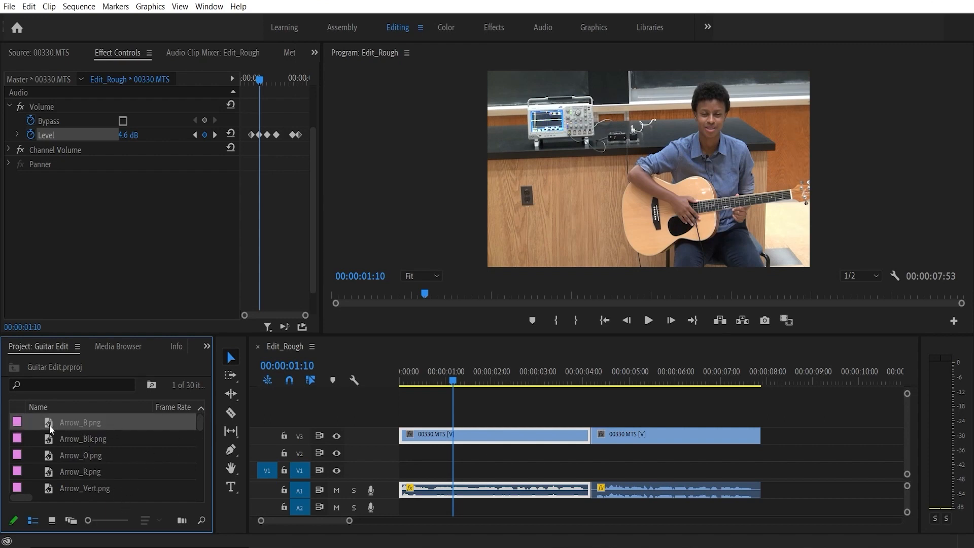
left_click_drag(45, 422, 402, 418)
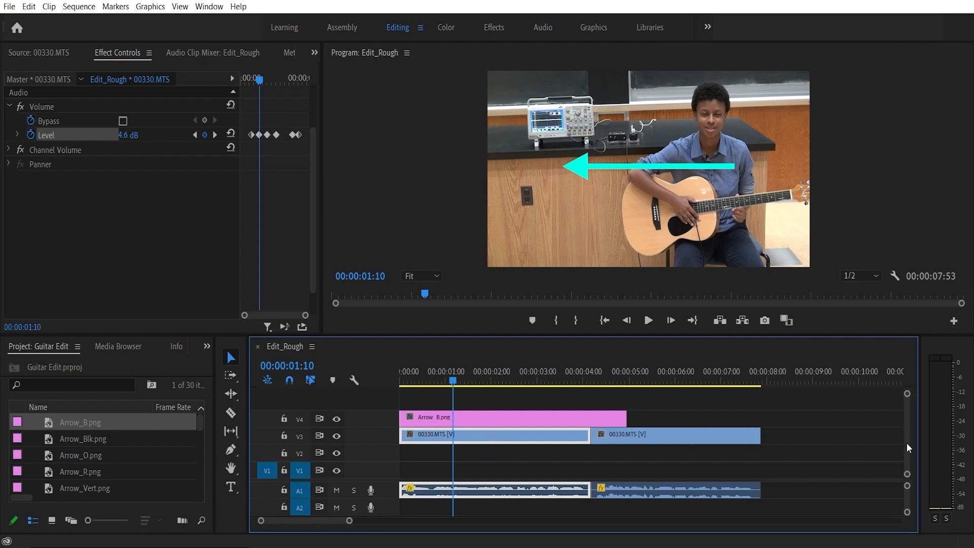
Step: Move both 00330.MTS video clips down to V2 and the Arrow_B.png clip to V3, keeping their timing
left_click_drag(517, 441, 513, 452)
left_click(624, 439)
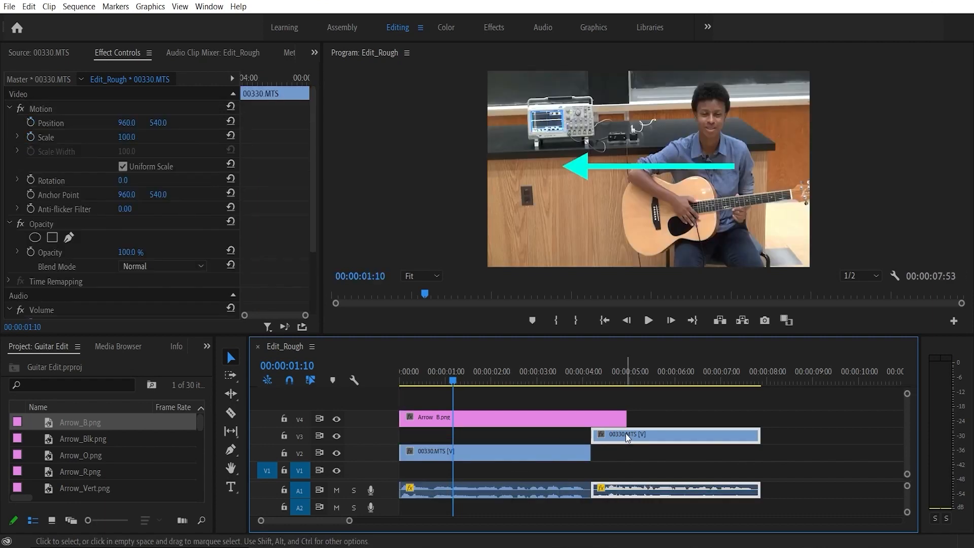
left_click_drag(624, 441, 608, 446)
left_click_drag(543, 427, 544, 436)
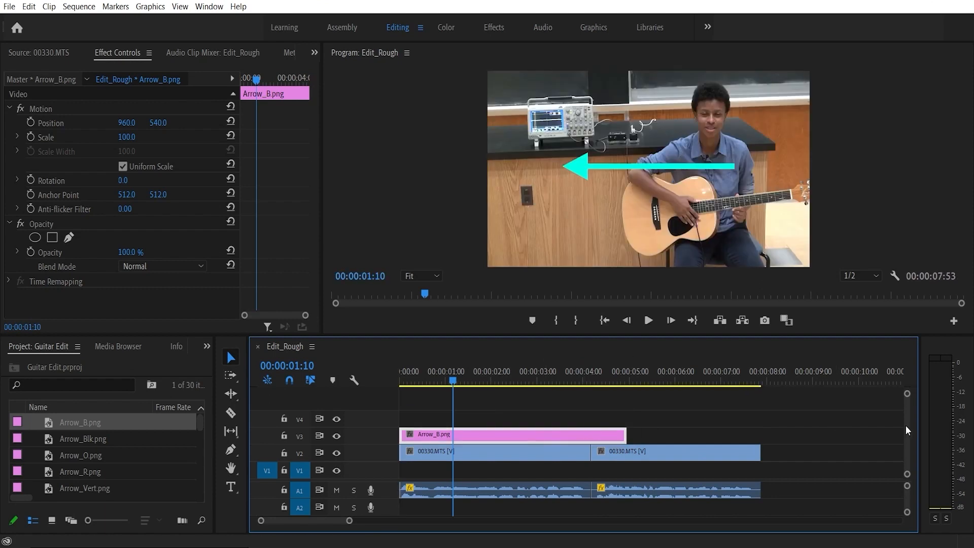
Step: Move both 00330.MTS video clips down to V1 and the Arrow_B.png clip to V2
scroll(908, 430, "up", 1)
scroll(909, 429, "down", 1)
scroll(910, 426, "up", 1)
scroll(911, 436, "down", 1)
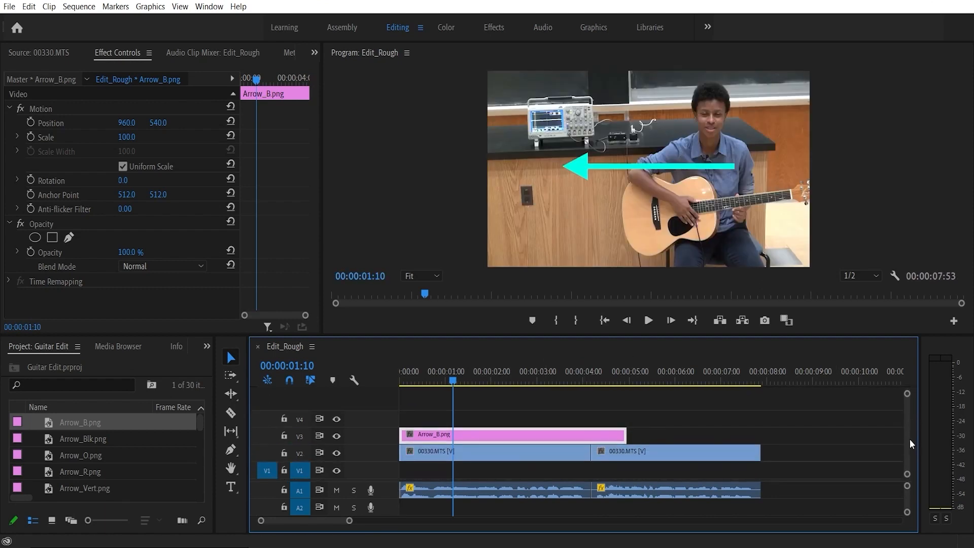
scroll(909, 464, "down", 1)
scroll(908, 464, "up", 1)
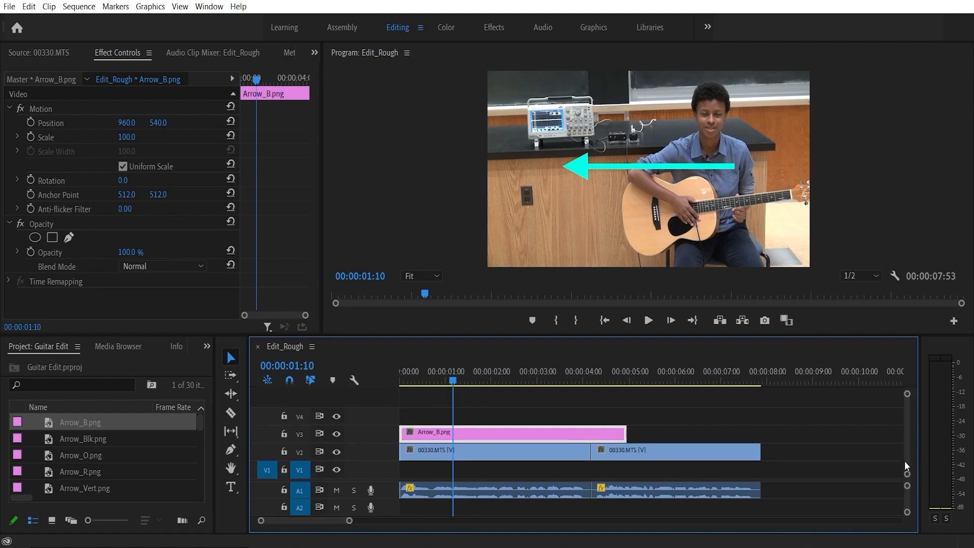
left_click_drag(535, 456, 523, 472)
left_click_drag(606, 457, 610, 472)
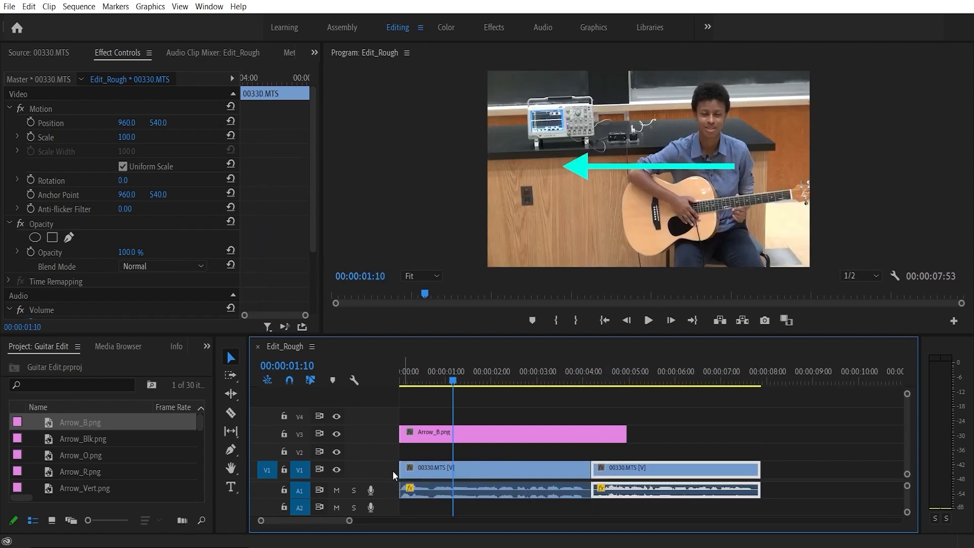
mouse_move(486, 437)
left_mouse_down()
mouse_move(475, 434)
mouse_move(484, 450)
left_mouse_up()
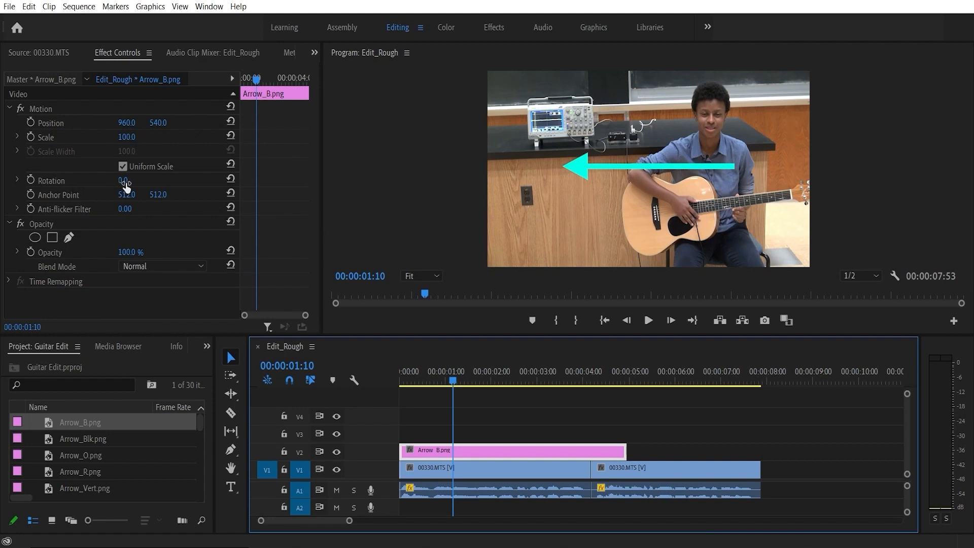
Step: Rotate the arrow to -191°, scale it to 71 and position it at 752, 871, pointing at the guitar's sound hole
left_click_drag(125, 187, 29, 187)
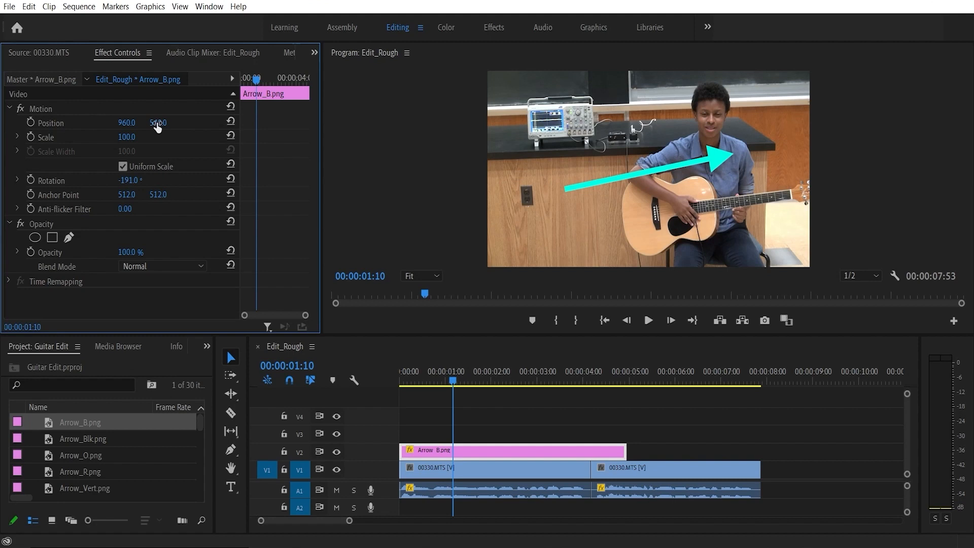
left_click_drag(158, 127, 321, 127)
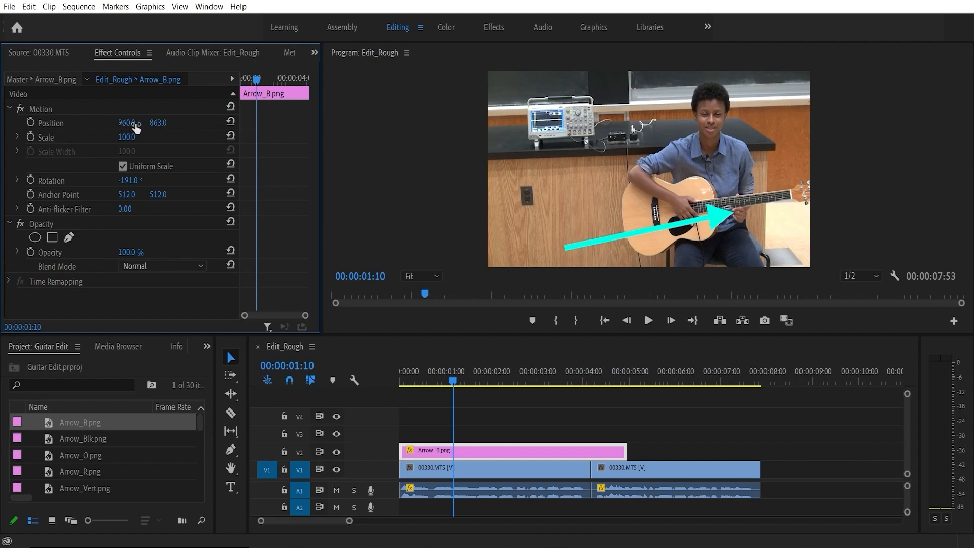
left_click_drag(126, 123, 38, 122)
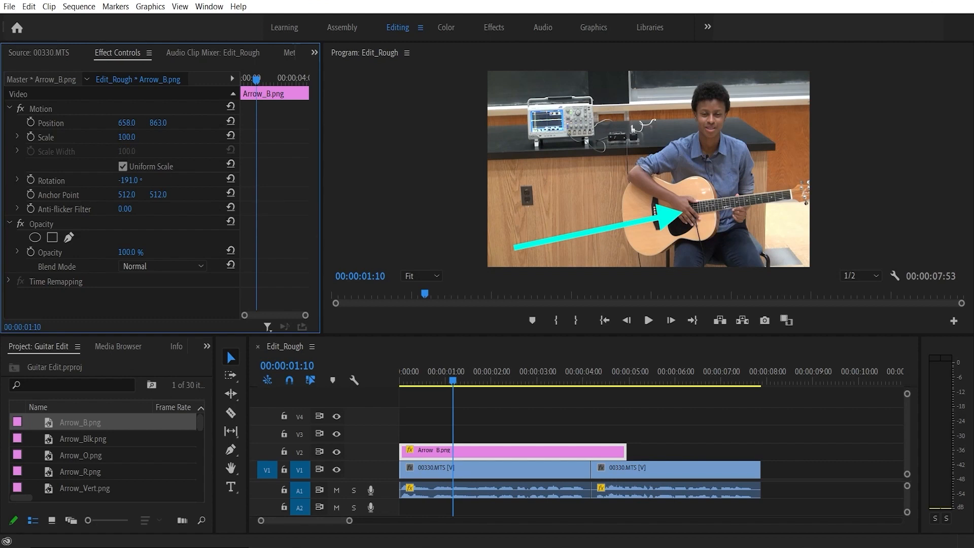
left_click_drag(126, 137, 151, 123)
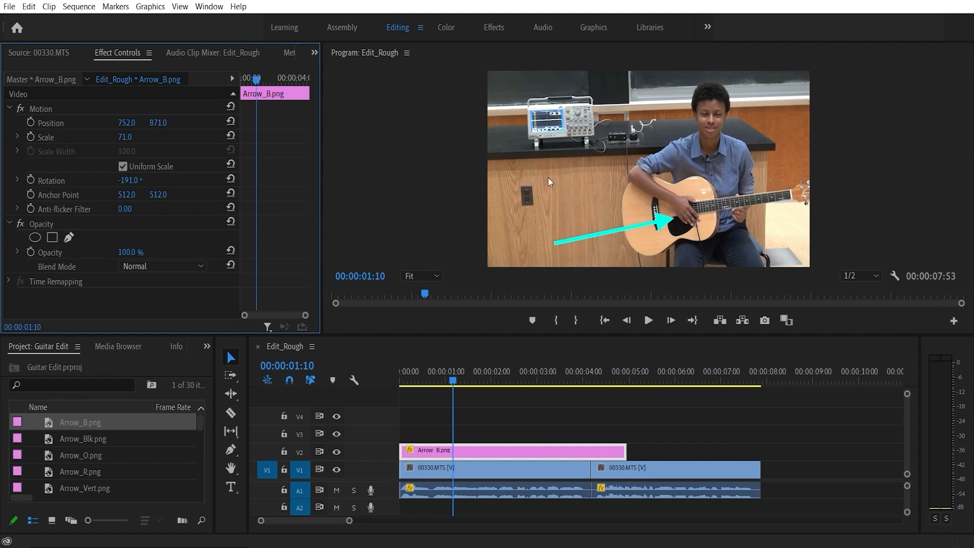
Step: Preview the box graphics Box1, Box2, Box3, Box_Large and Box_Long in the Source monitor
left_click(202, 422)
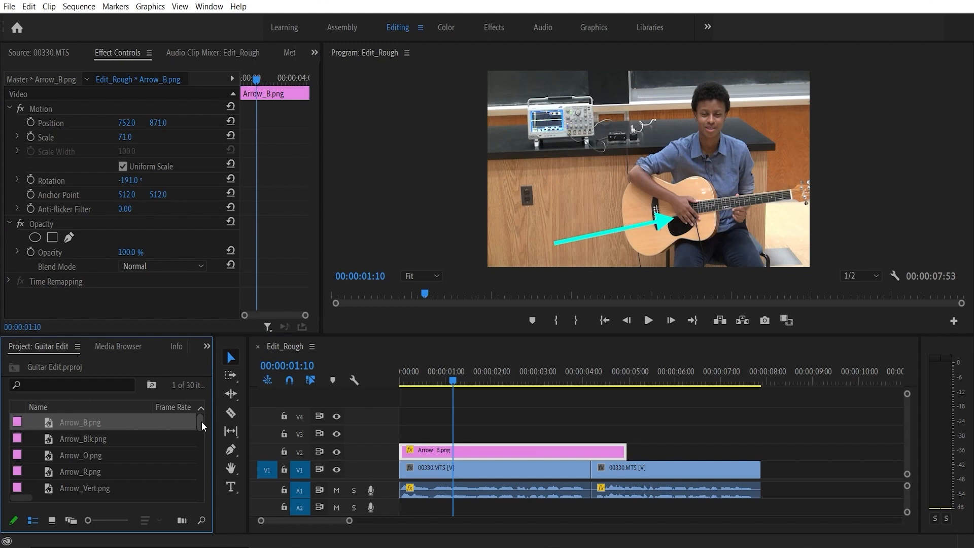
left_click_drag(202, 422, 202, 439)
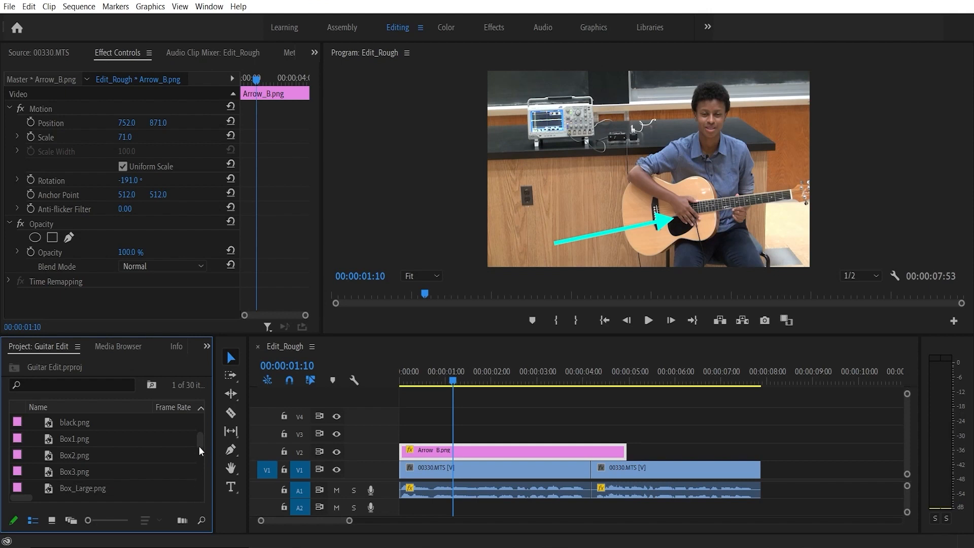
left_click_drag(198, 439, 198, 443)
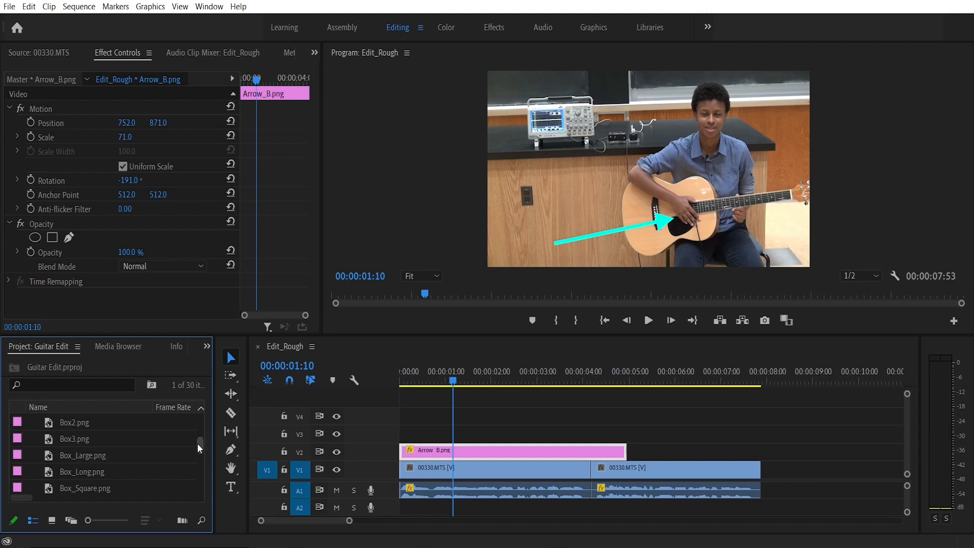
double_click(76, 457)
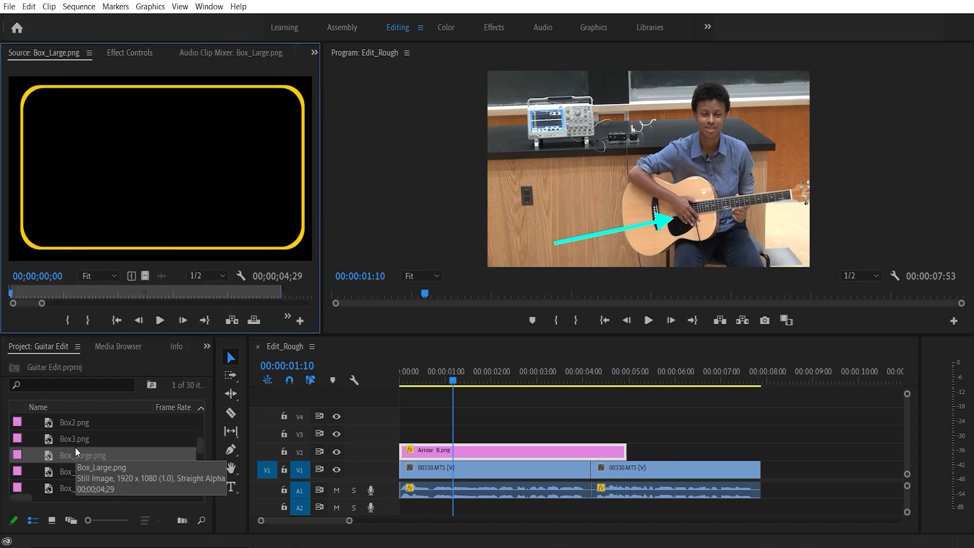
double_click(72, 443)
double_click(71, 423)
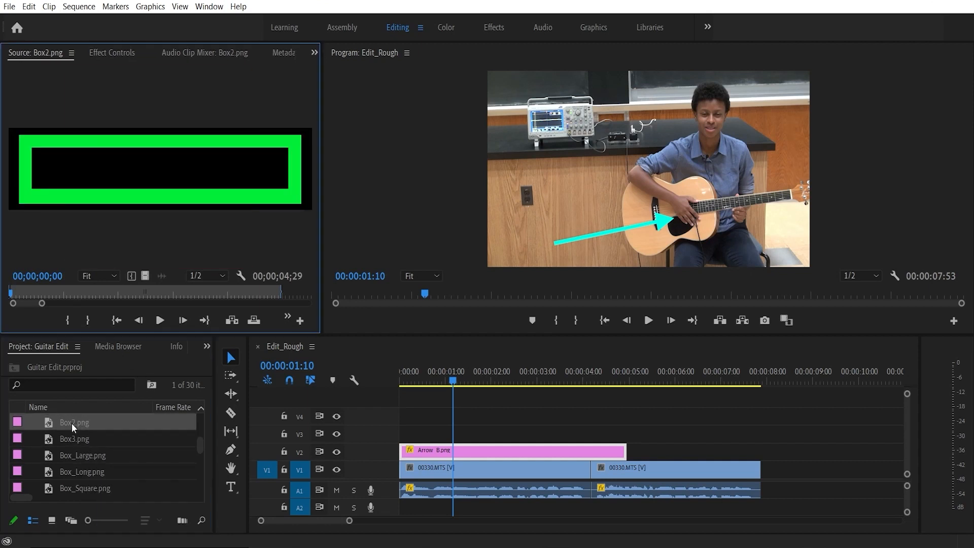
double_click(72, 473)
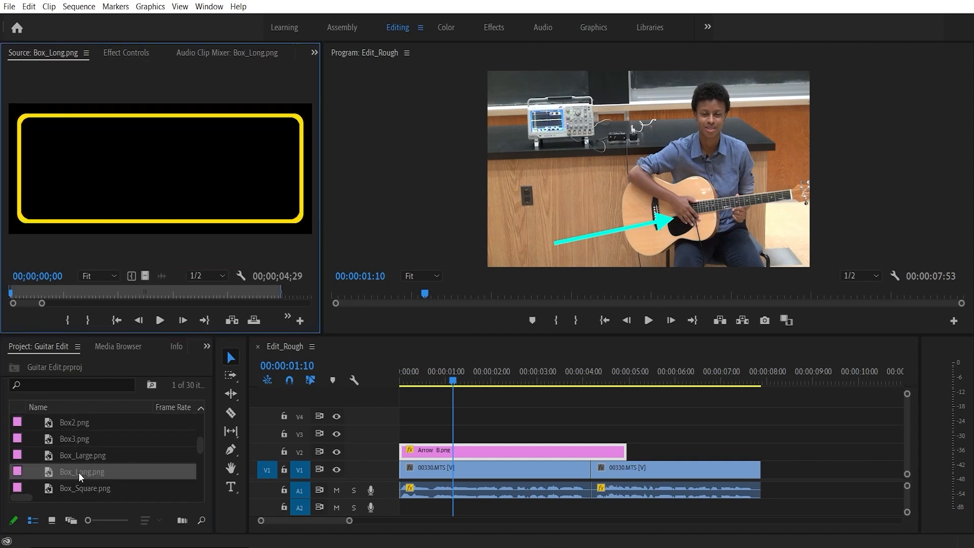
scroll(78, 473, "up", 1)
double_click(78, 424)
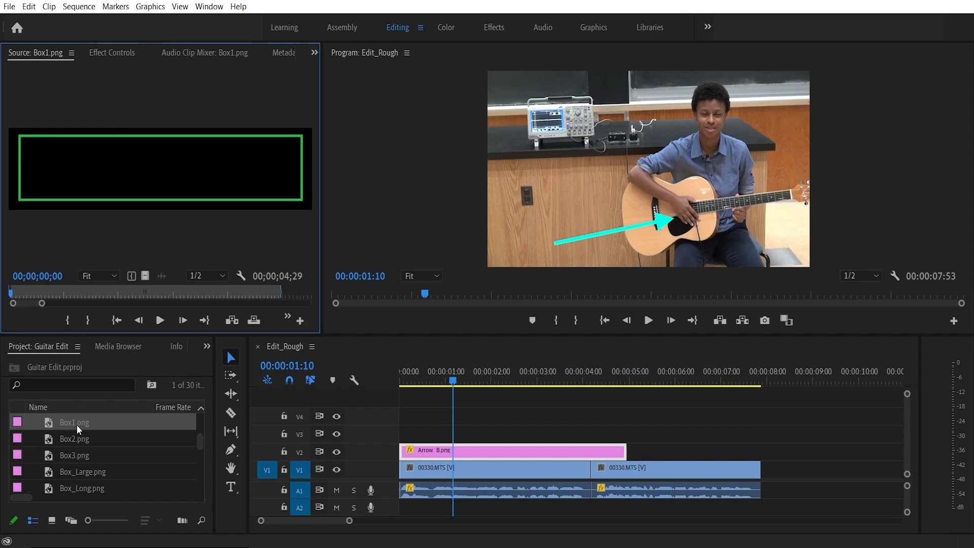
double_click(72, 447)
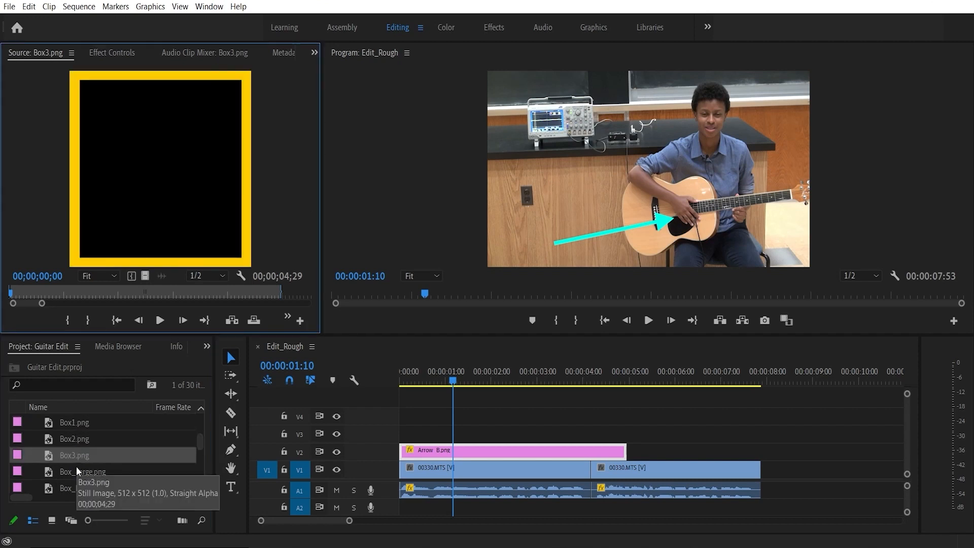
double_click(76, 467)
scroll(76, 467, "down", 2)
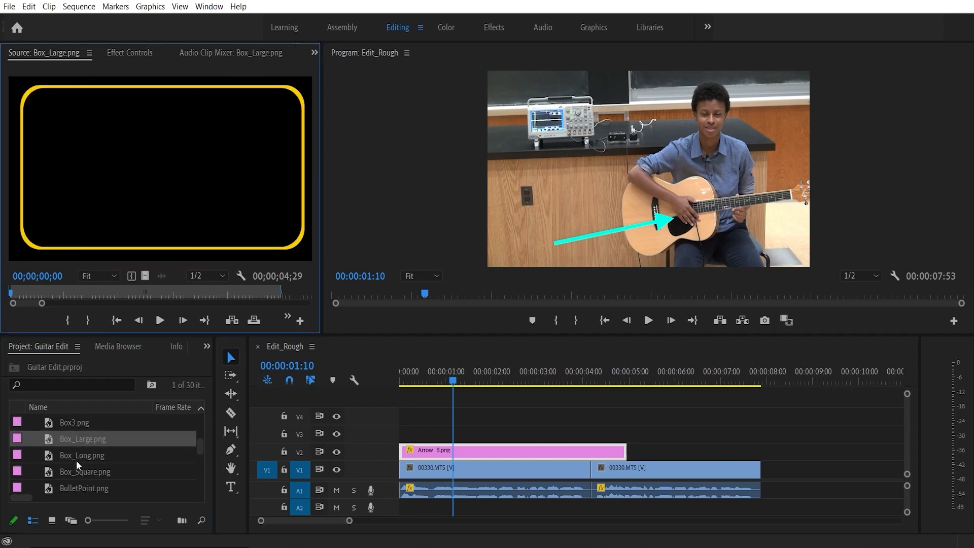
double_click(76, 455)
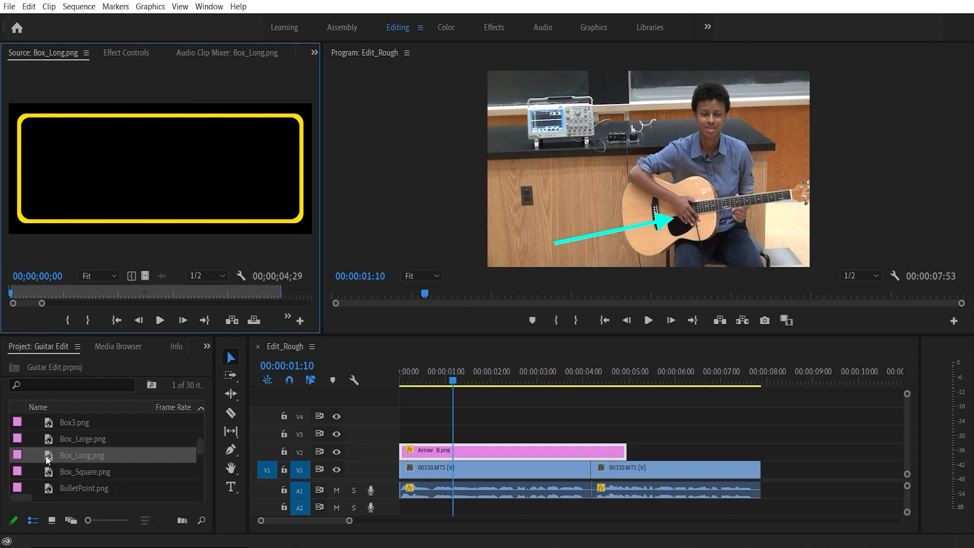
Step: Place Box_Long.png on V3 at the start of the sequence and turn off its Uniform Scale option
left_click_drag(46, 455, 400, 437)
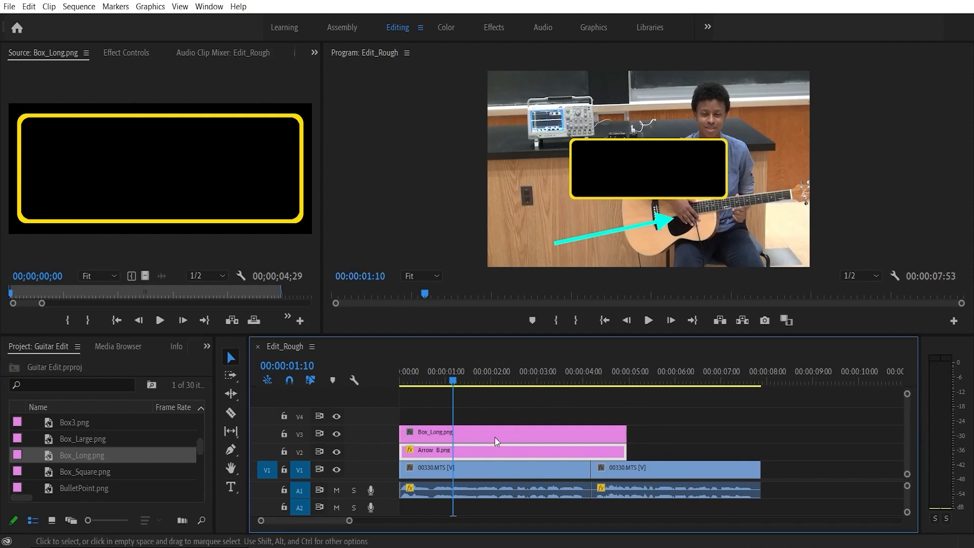
left_click(482, 429)
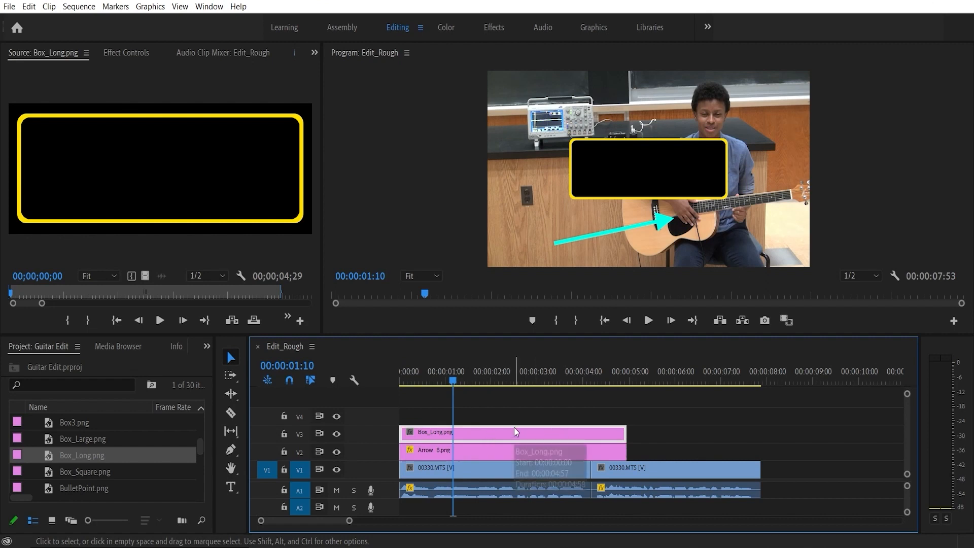
left_click(126, 51)
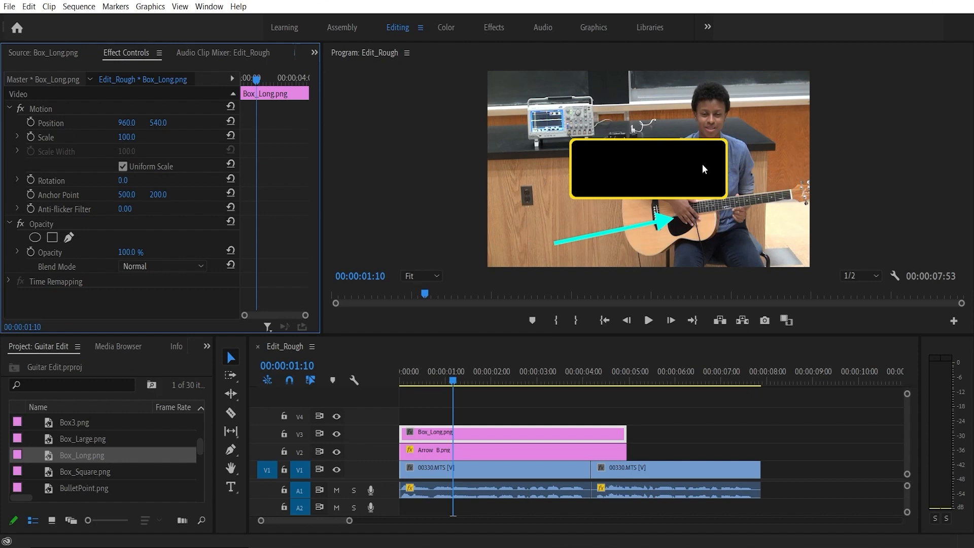
left_click(126, 166)
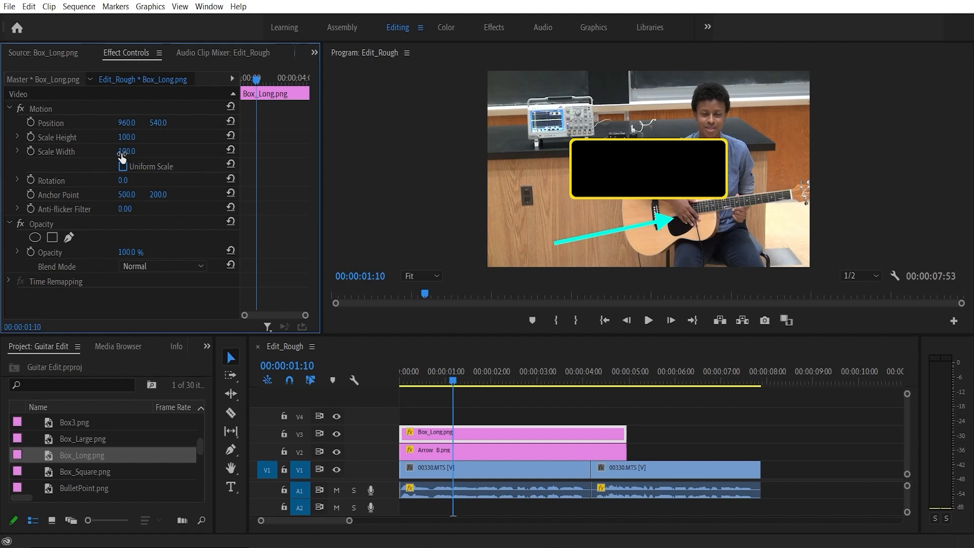
Step: Stretch Box_Long.png non-uniformly, ending with a Scale Height of 126 and a Scale Width of 73
left_click_drag(122, 153, 102, 141)
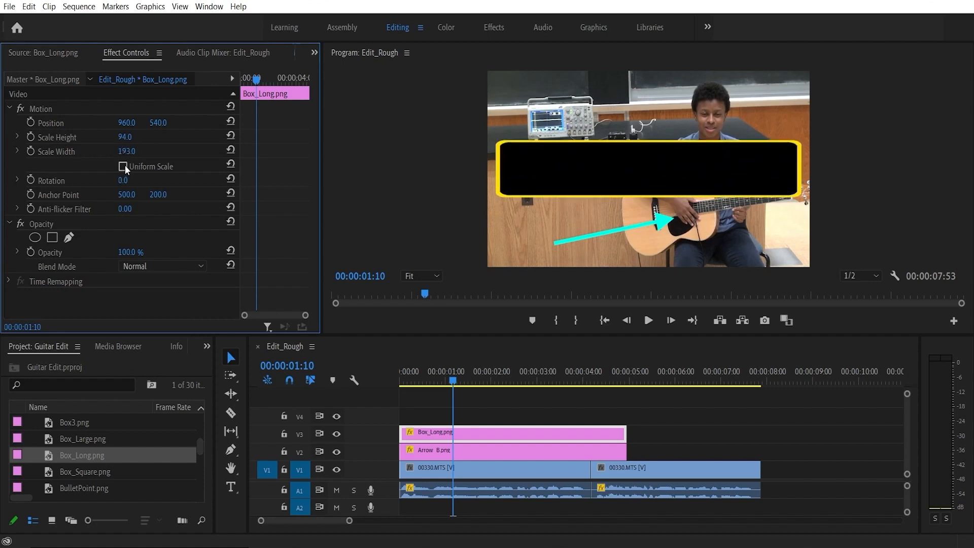
mouse_move(130, 138)
left_mouse_down()
mouse_move(125, 151)
mouse_move(108, 152)
mouse_move(125, 137)
mouse_move(115, 137)
left_mouse_up()
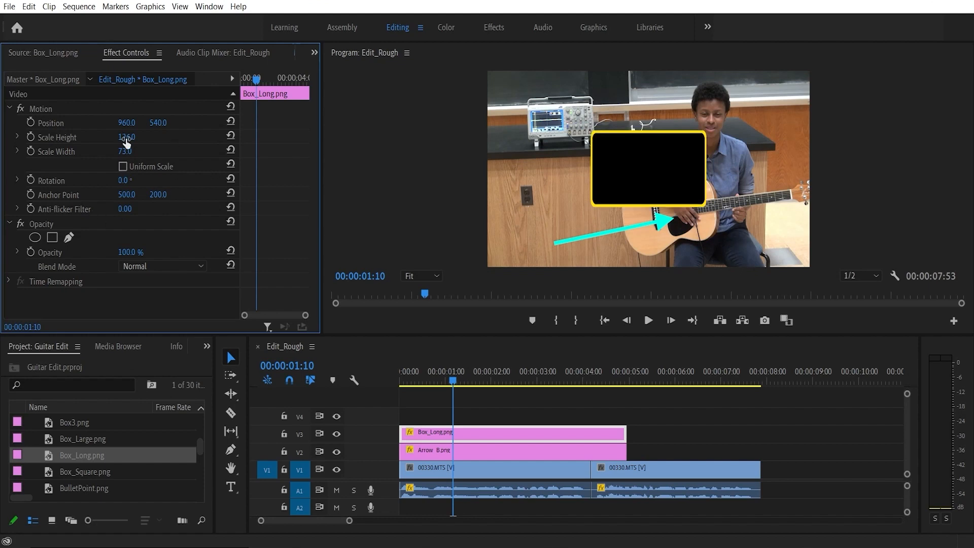
left_click_drag(127, 139, 135, 137)
Step: Compare the box graphics Box_Square, Box_Large, Box3, Box2 and Box1 in the Source monitor
left_click(94, 470)
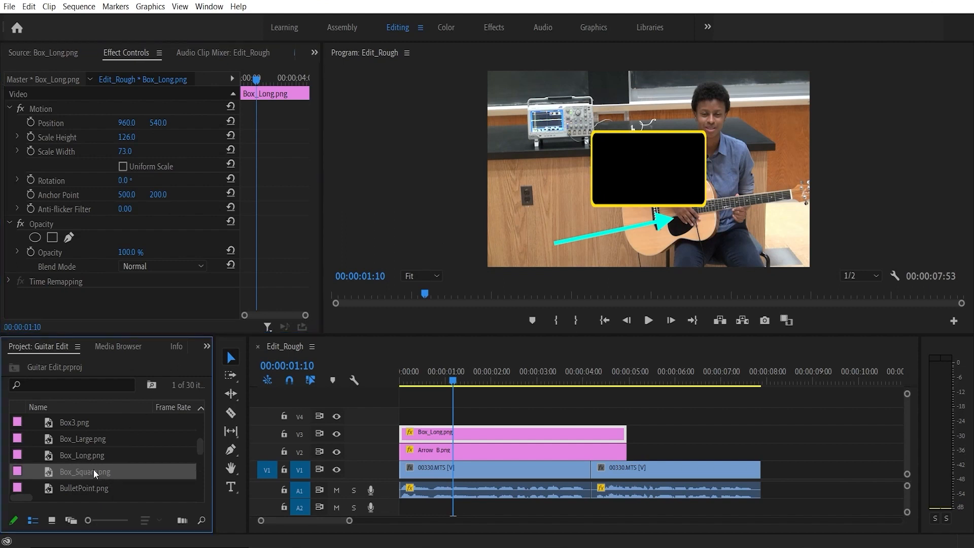
double_click(49, 470)
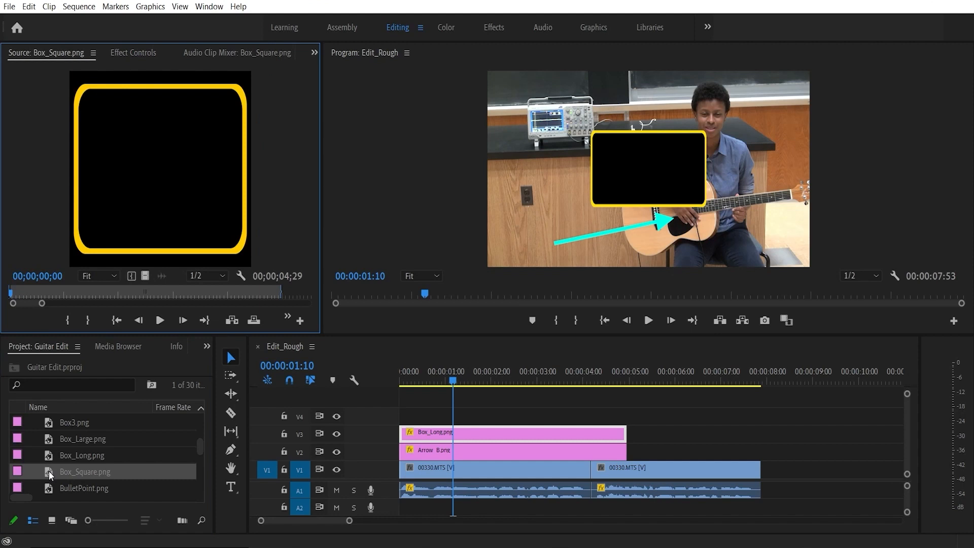
double_click(49, 439)
double_click(46, 420)
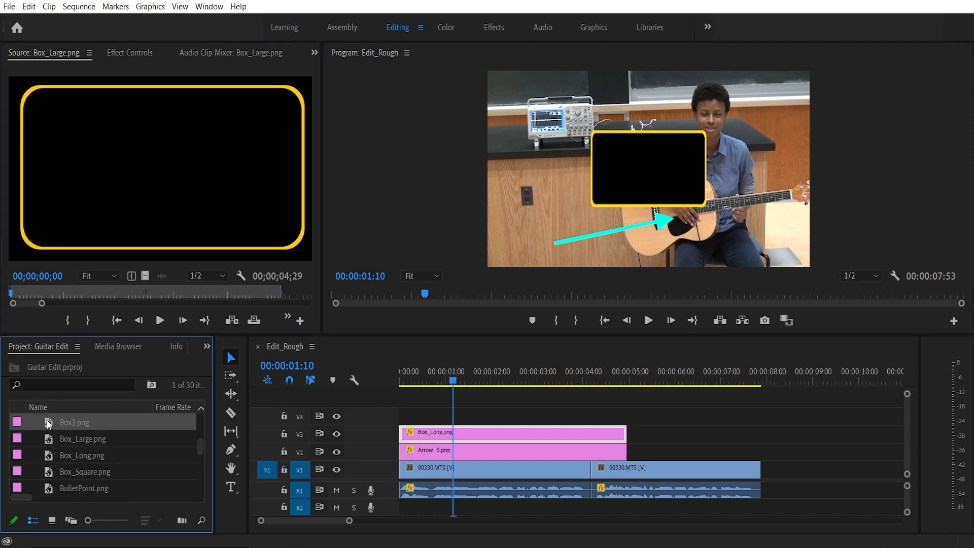
scroll(61, 441, "up", 1)
double_click(57, 438)
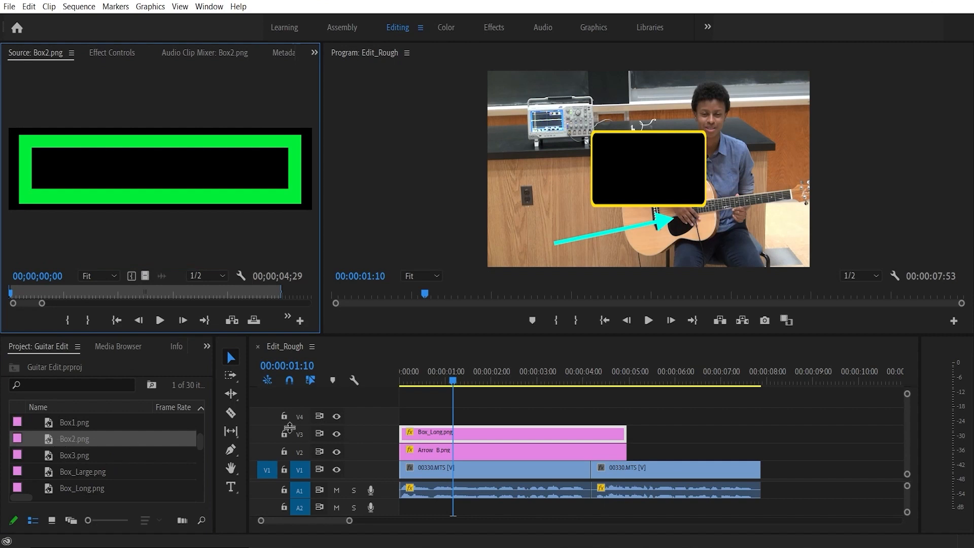
double_click(48, 421)
scroll(95, 450, "down", 3)
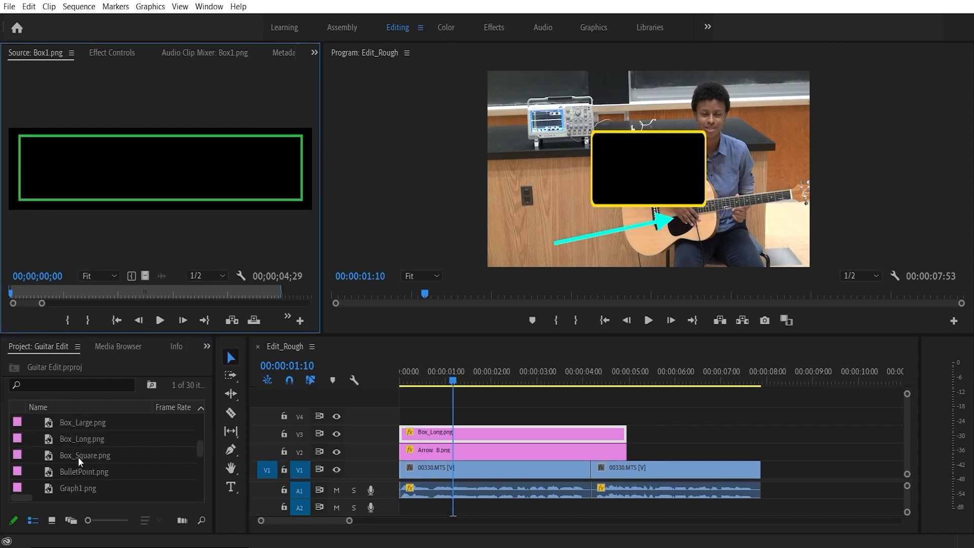
double_click(69, 454)
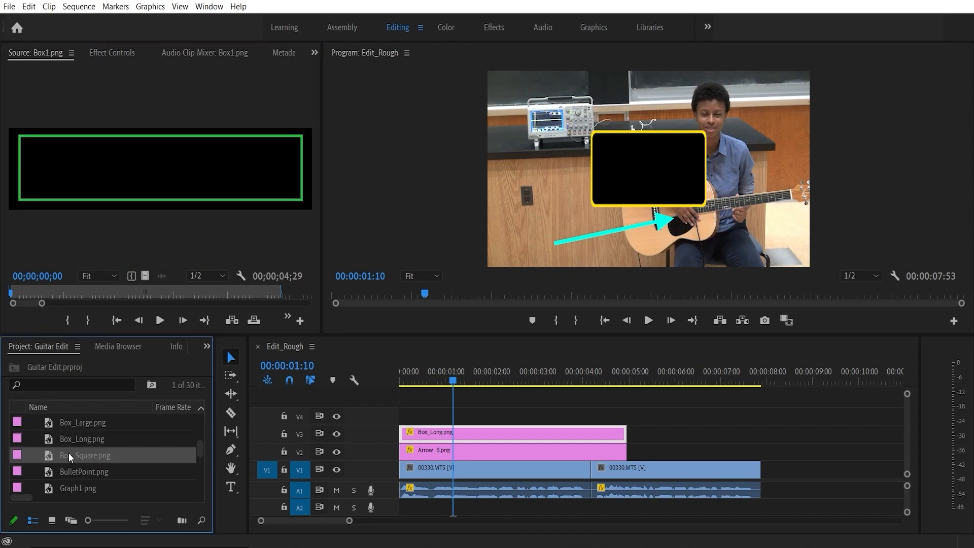
Step: Turn Uniform Scale back on for Box_Long.png, scale it to 57 and position it at 352, 923 over the arrow's tail
left_click(128, 47)
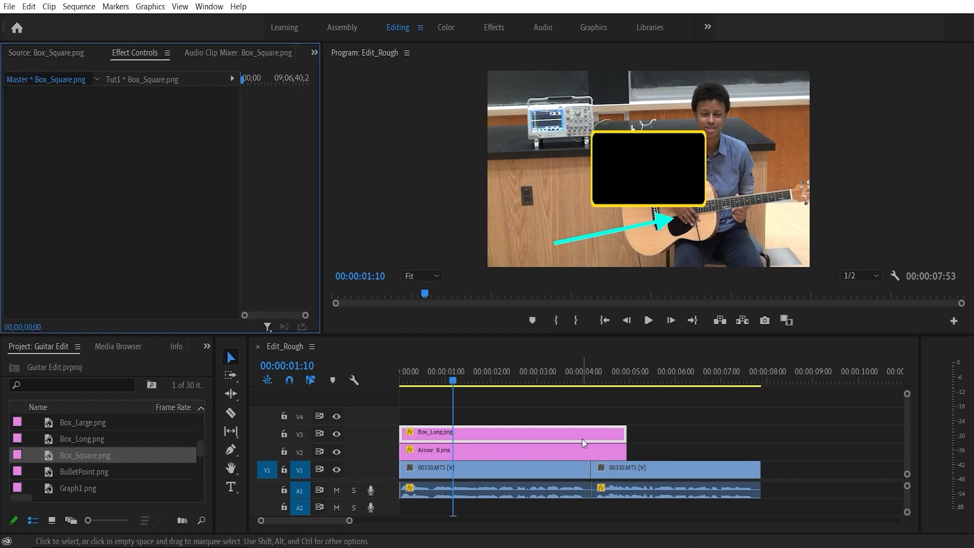
left_click(568, 430)
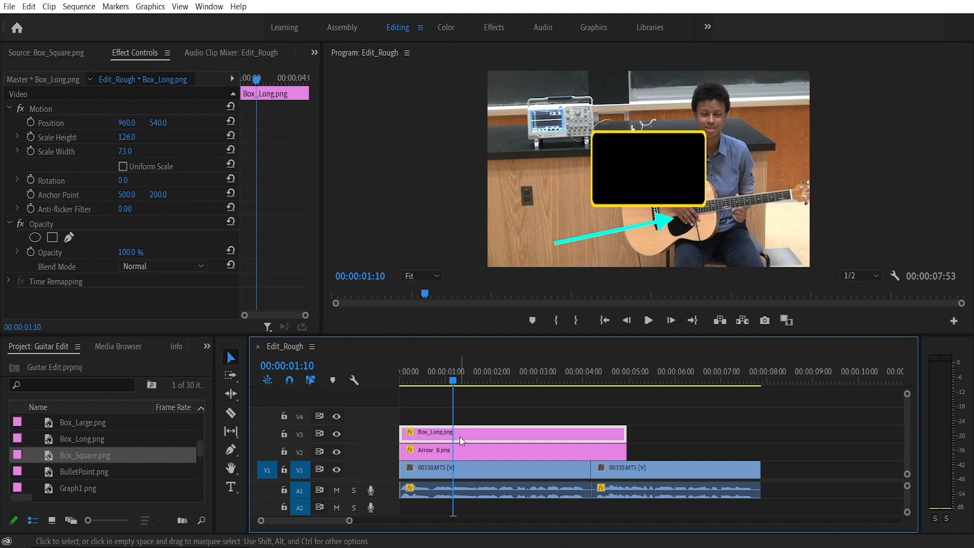
left_click(122, 167)
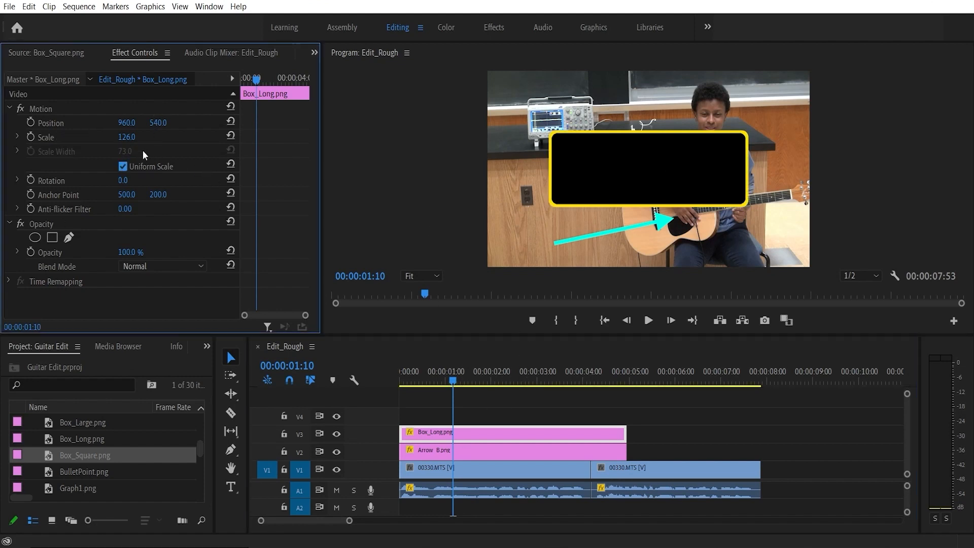
left_click_drag(127, 137, 91, 137)
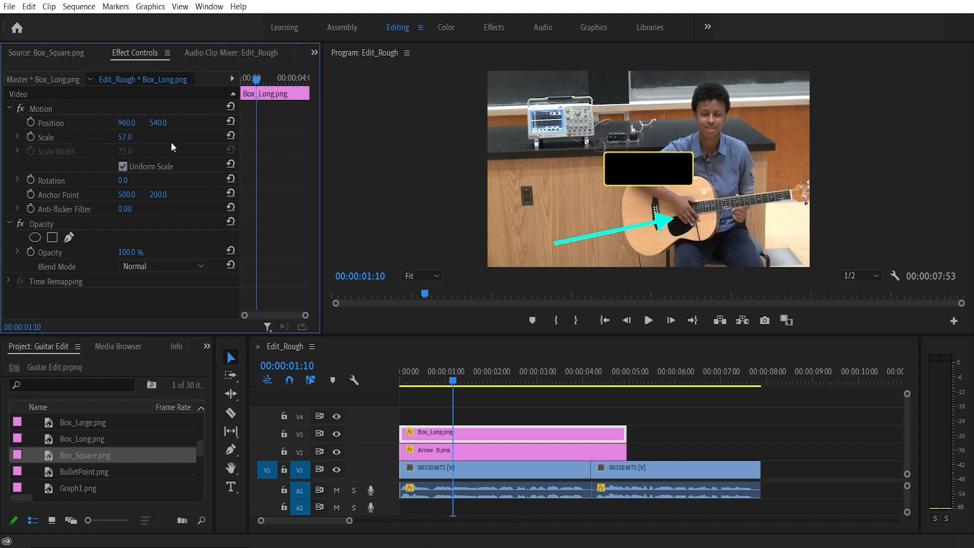
left_click(123, 166)
left_click_drag(158, 123, 256, 123)
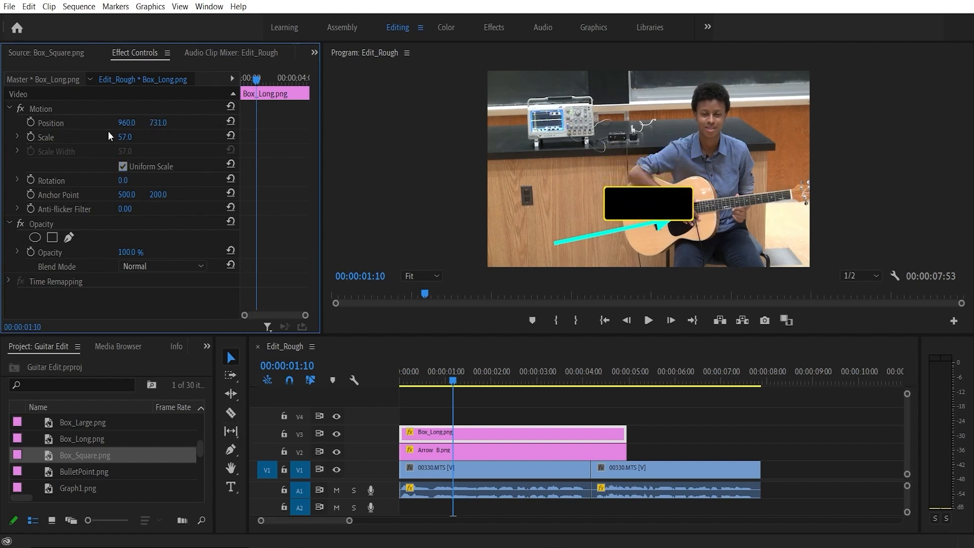
left_click_drag(126, 123, 256, 123)
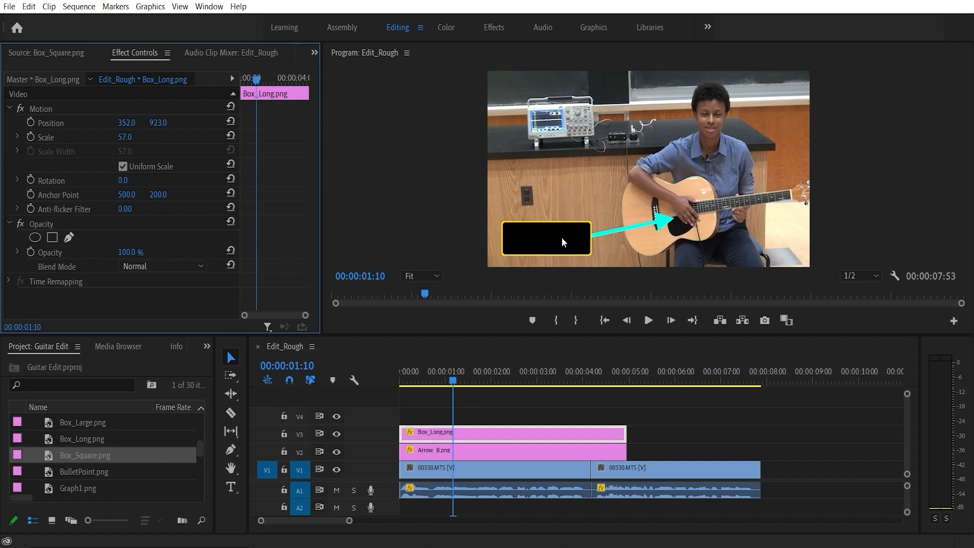
Step: Move the Arrow_B.png clip up to V4 above the box graphic and return it to V2
left_click_drag(490, 446, 482, 414)
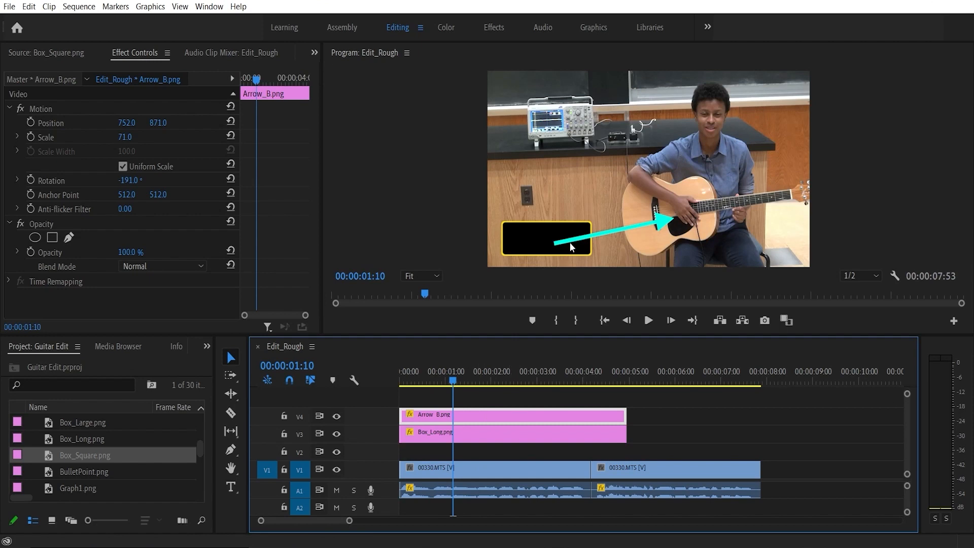
left_click_drag(497, 414, 495, 448)
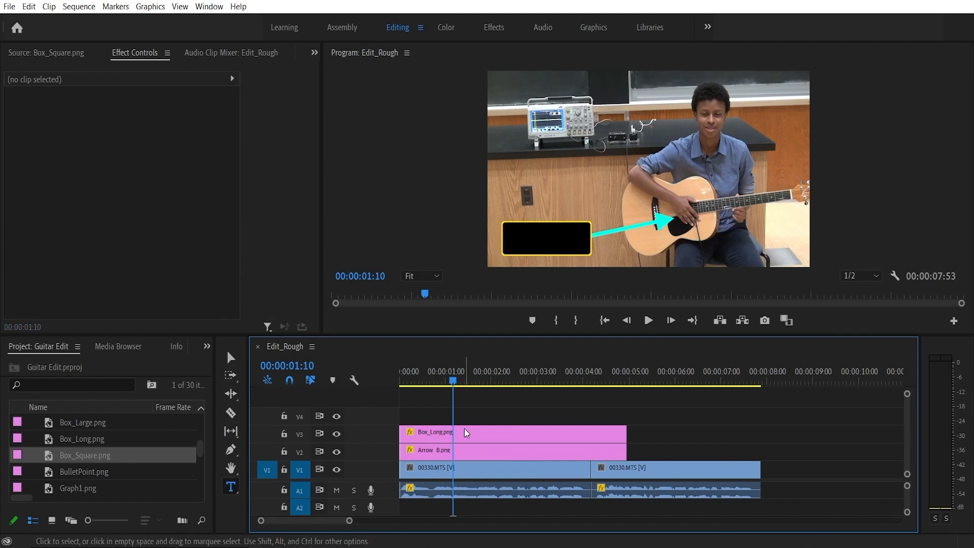
Step: Draw a text area inside the black box with the Type tool and enter "Hand!"
left_click(231, 490)
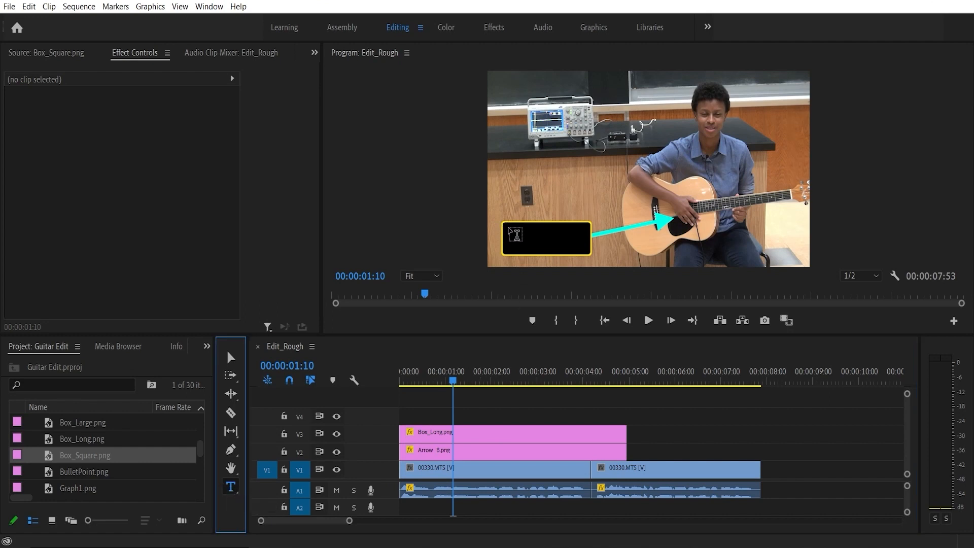
left_click_drag(507, 227, 587, 254)
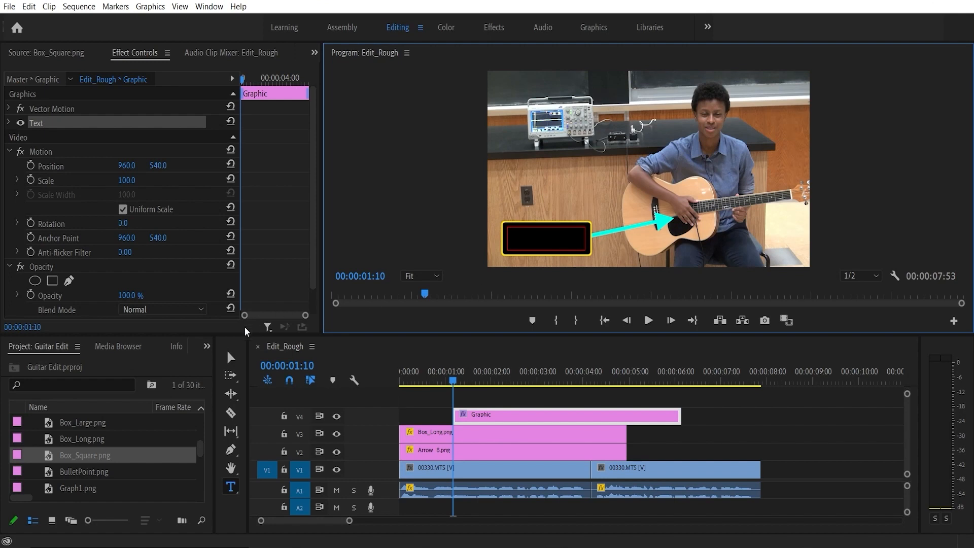
left_click(231, 357)
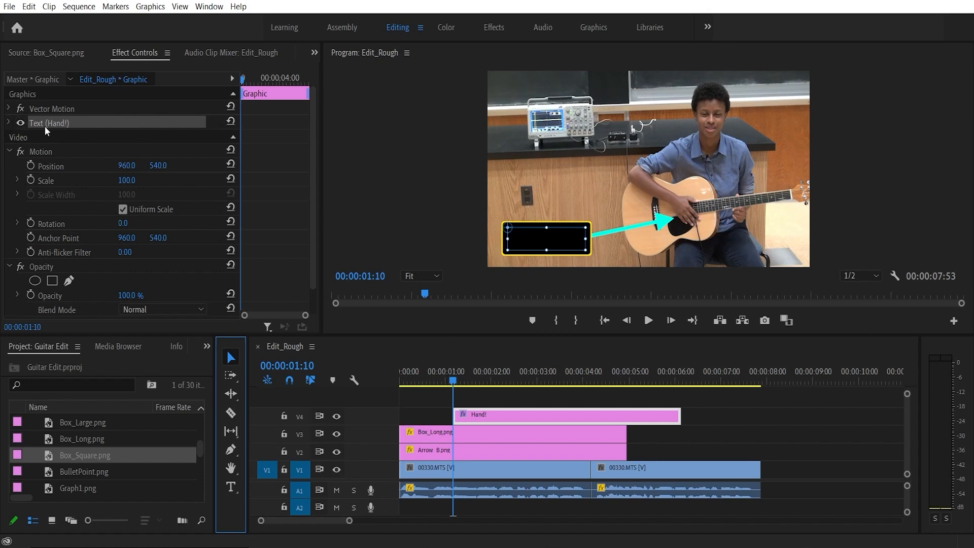
Step: Set the "Hand!" text's font size to 80 and its fill colour to white (FFFFFF)
left_click(9, 124)
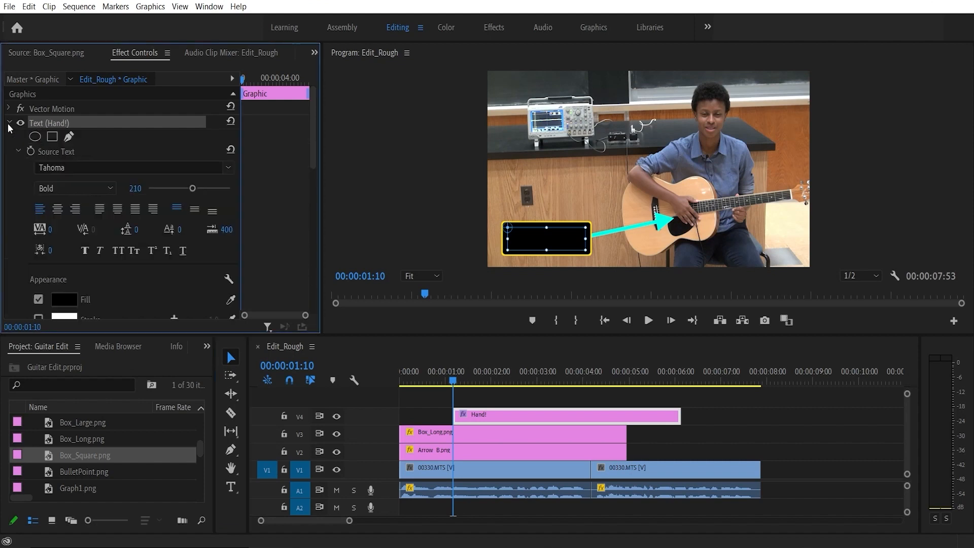
scroll(13, 204, "down", 1)
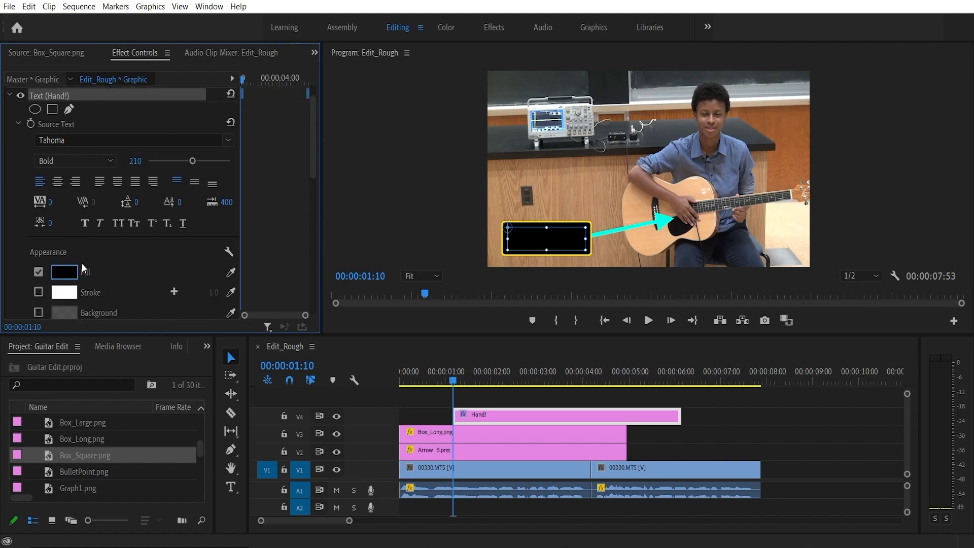
left_click(135, 163)
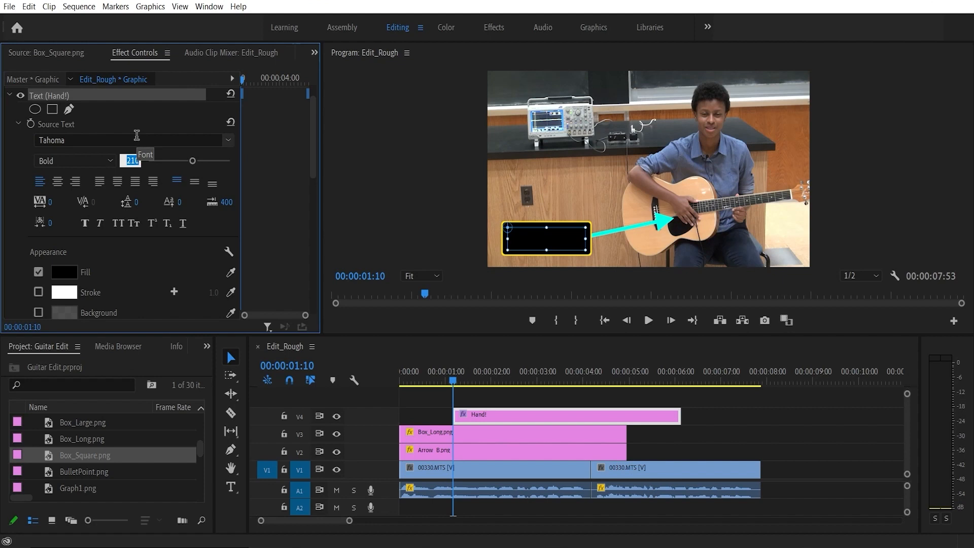
type("80")
key("Return")
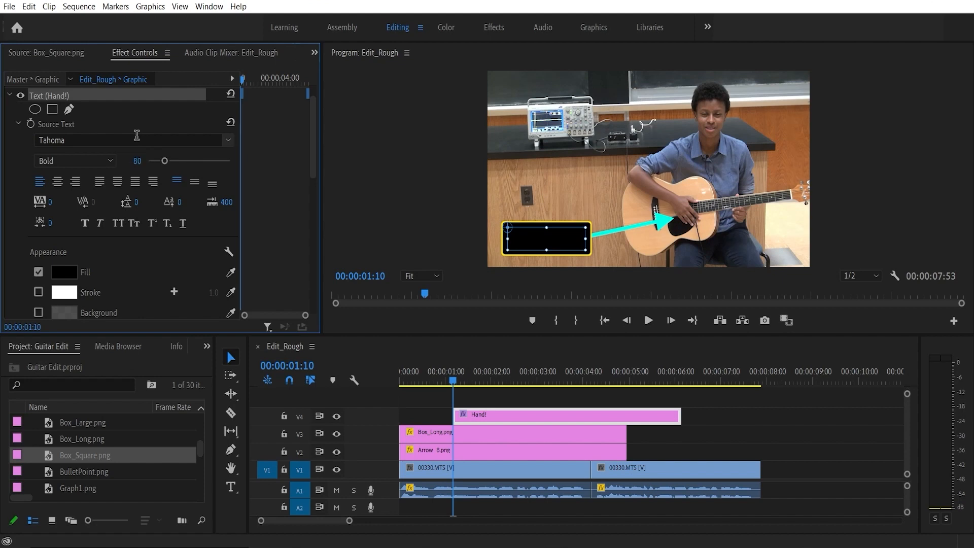
left_click(63, 273)
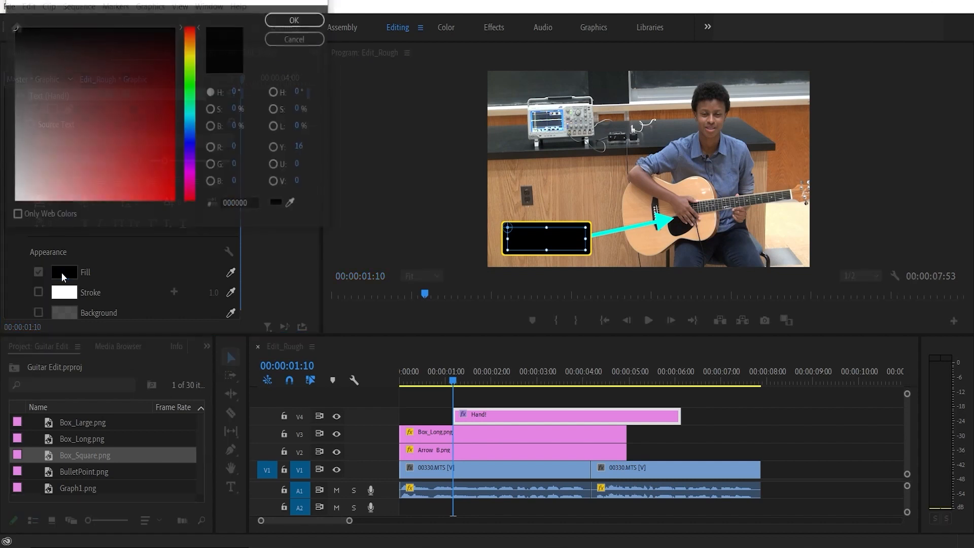
left_click_drag(39, 186, 2, 230)
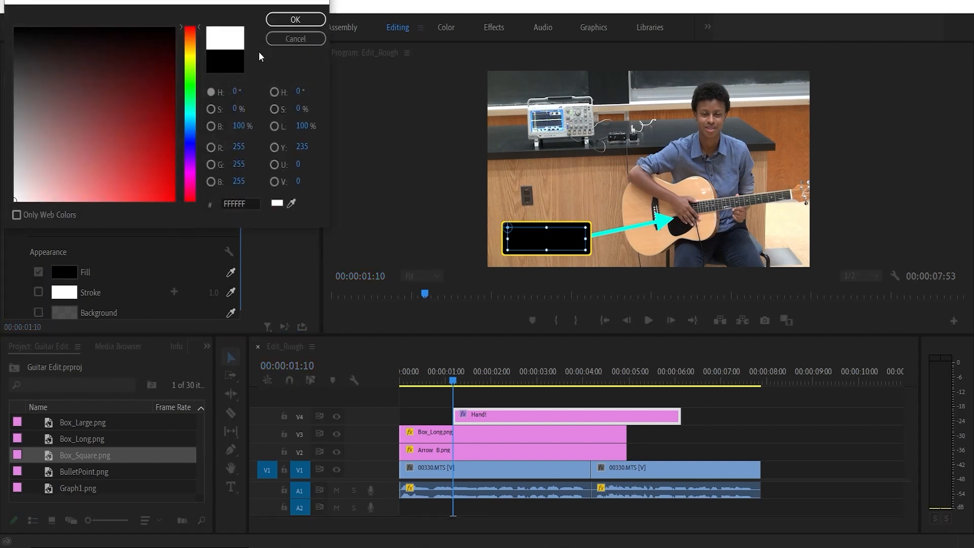
left_click(294, 16)
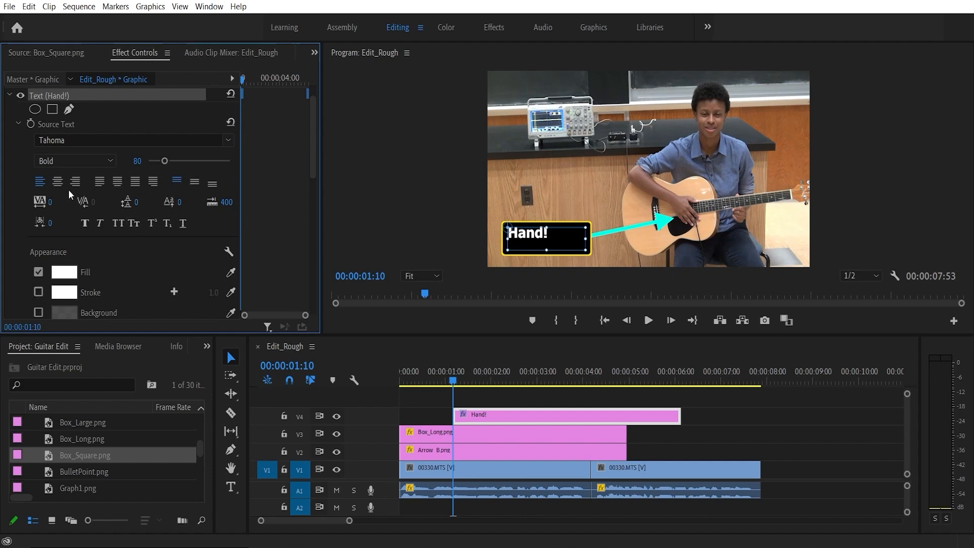
Step: Centre-align the "Hand!" text and set its Transform vertical position to 880 inside the box
left_click(54, 182)
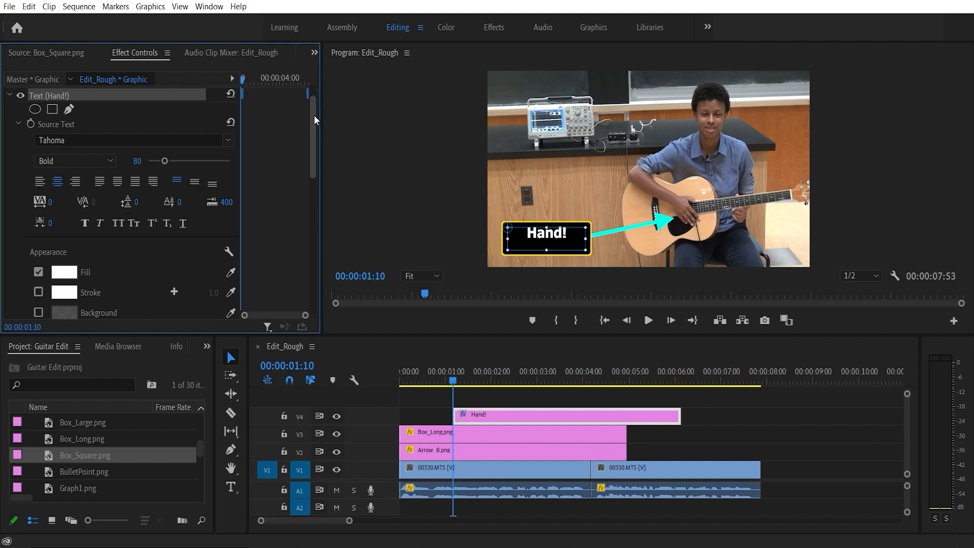
left_click_drag(314, 120, 318, 187)
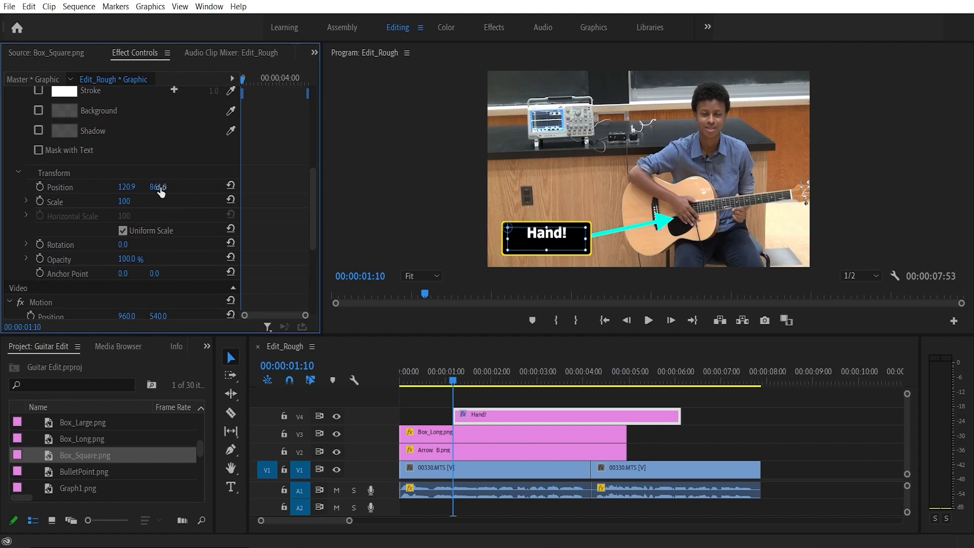
left_click_drag(158, 187, 162, 186)
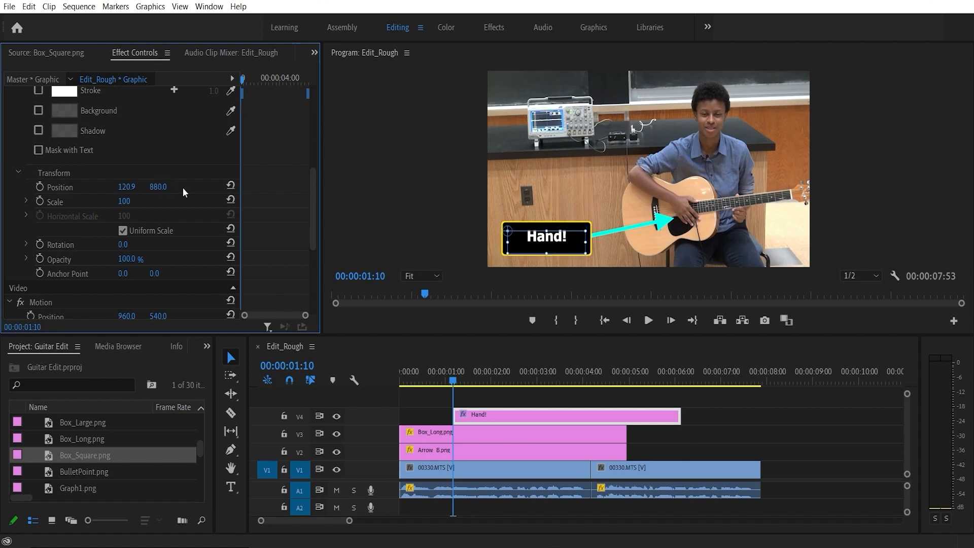
Step: Try setting the text graphic's Motion vertical position to 322, and undo the move
left_click_drag(311, 209, 314, 256)
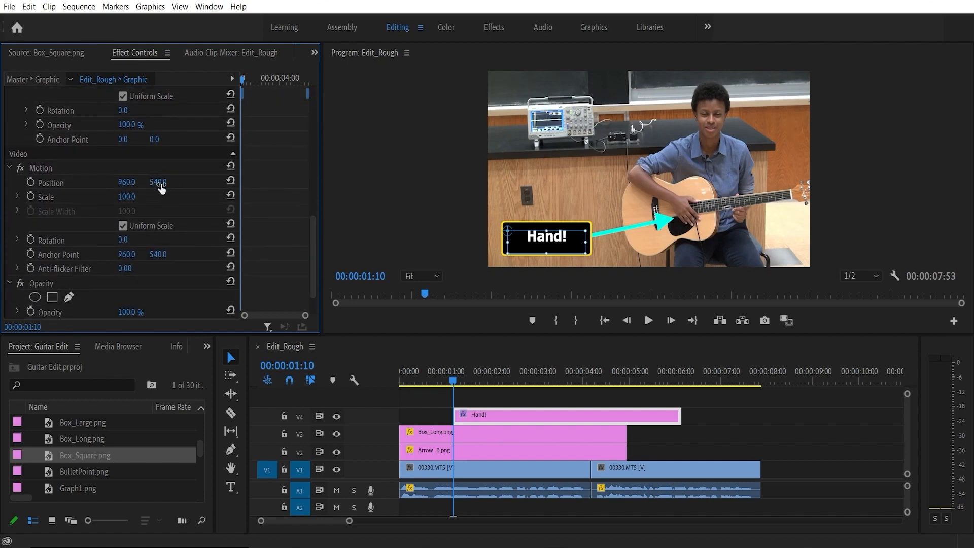
left_click_drag(159, 187, 121, 187)
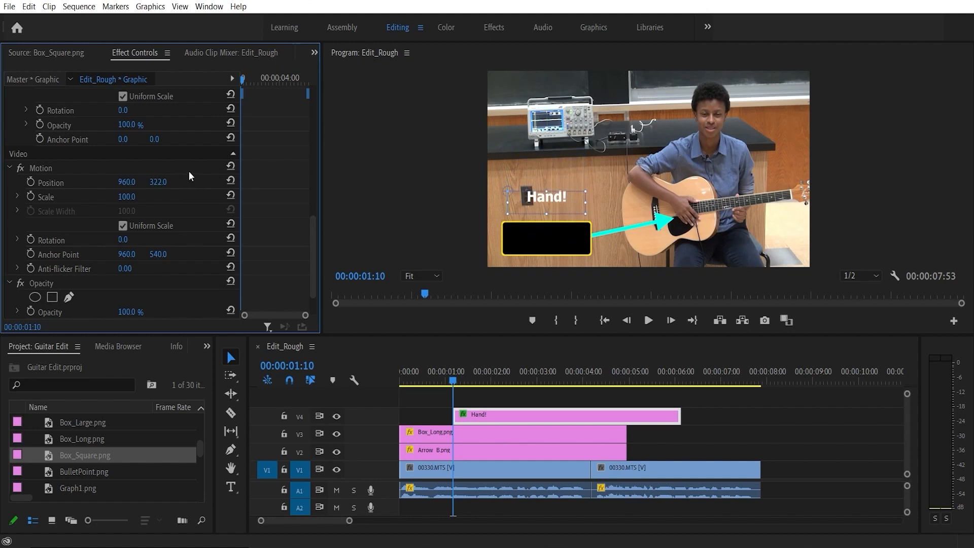
key("ctrl+z")
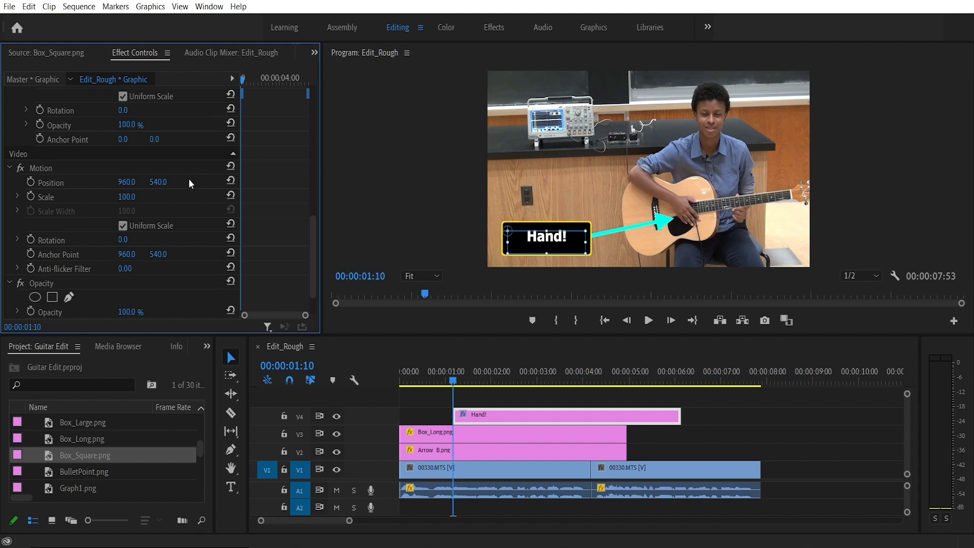
scroll(188, 190, "up", 5)
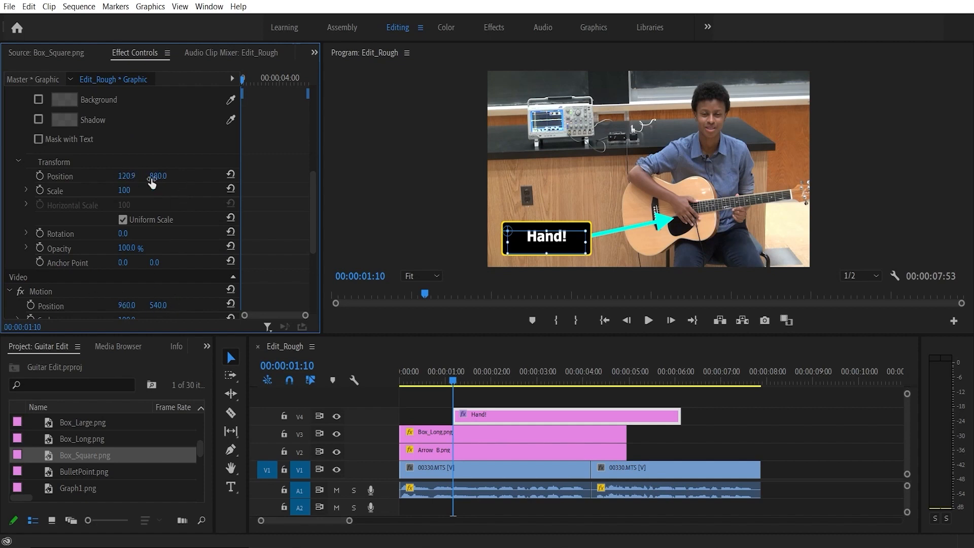
scroll(171, 191, "up", 5)
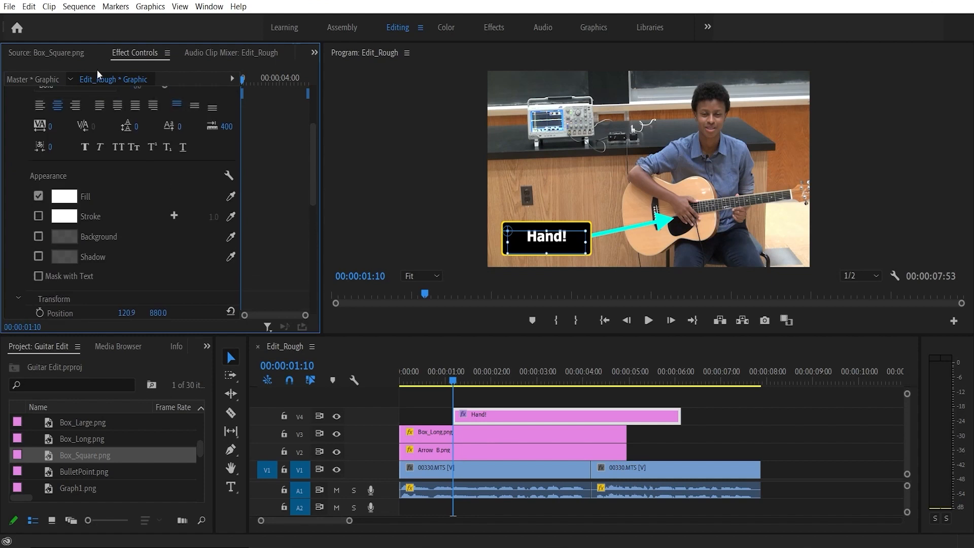
scroll(125, 232, "down", 5)
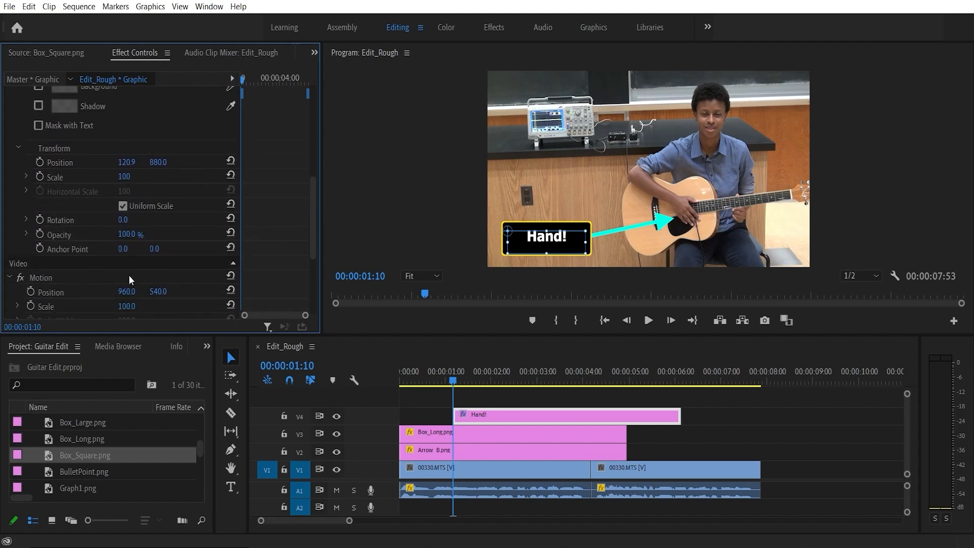
Step: Deselect the "Hand!" text graphic and save the project
scroll(182, 145, "up", 3)
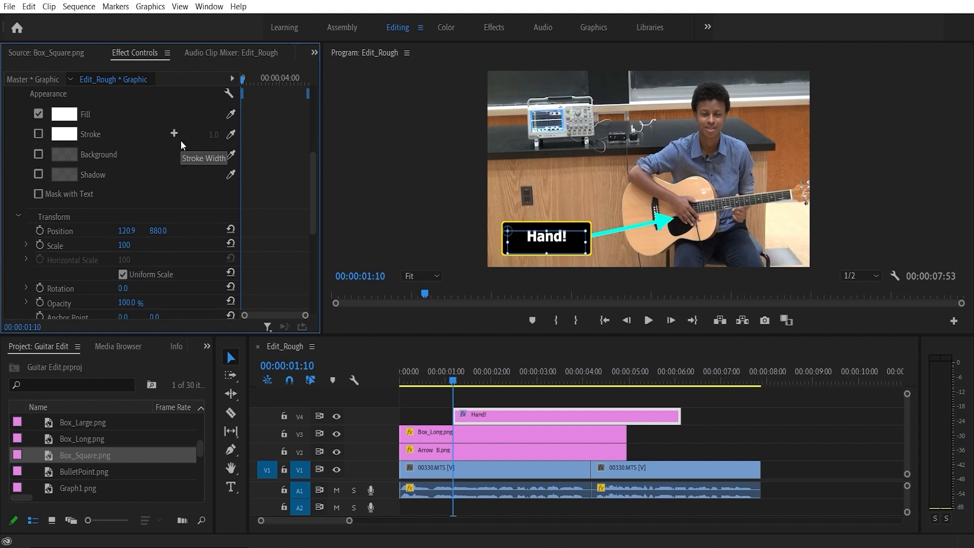
scroll(183, 145, "up", 2)
scroll(181, 145, "up", 5)
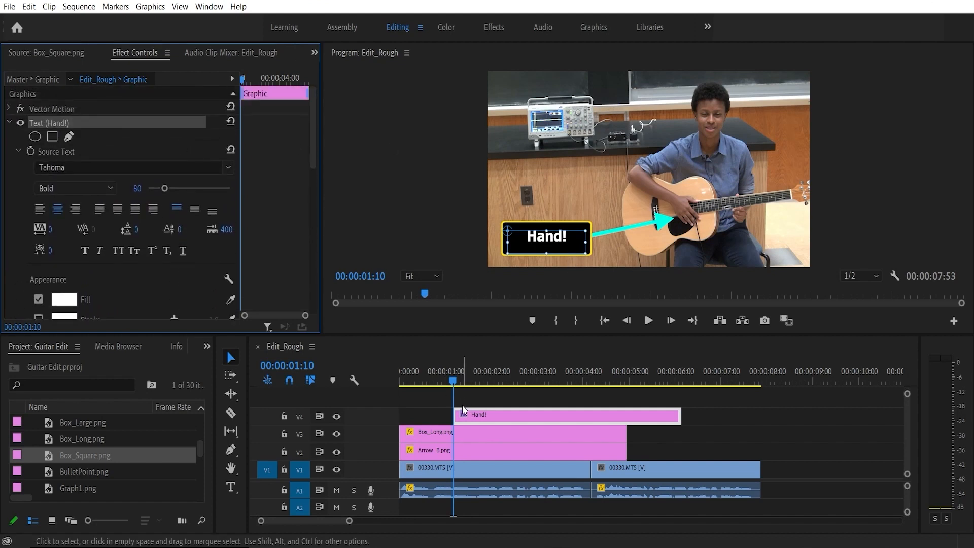
left_click(664, 430)
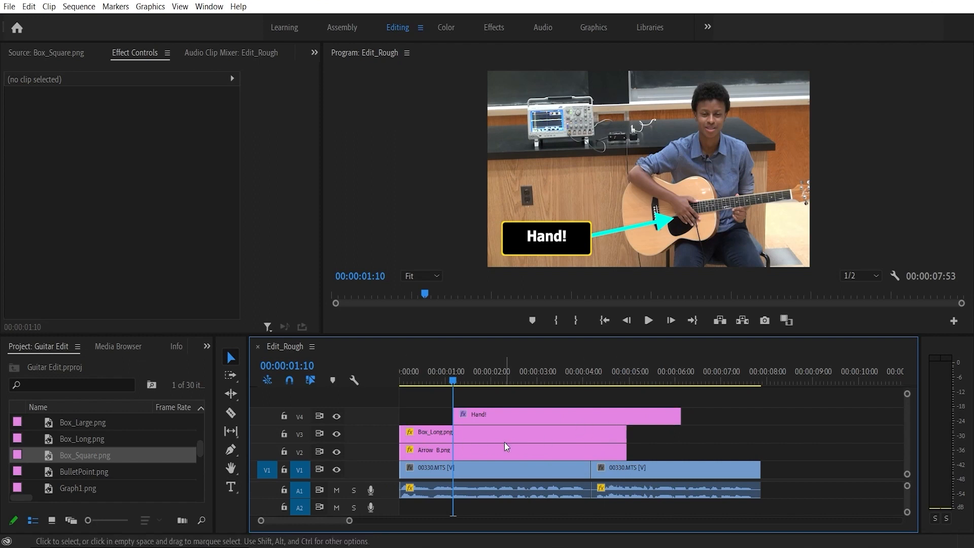
key("ctrl+s")
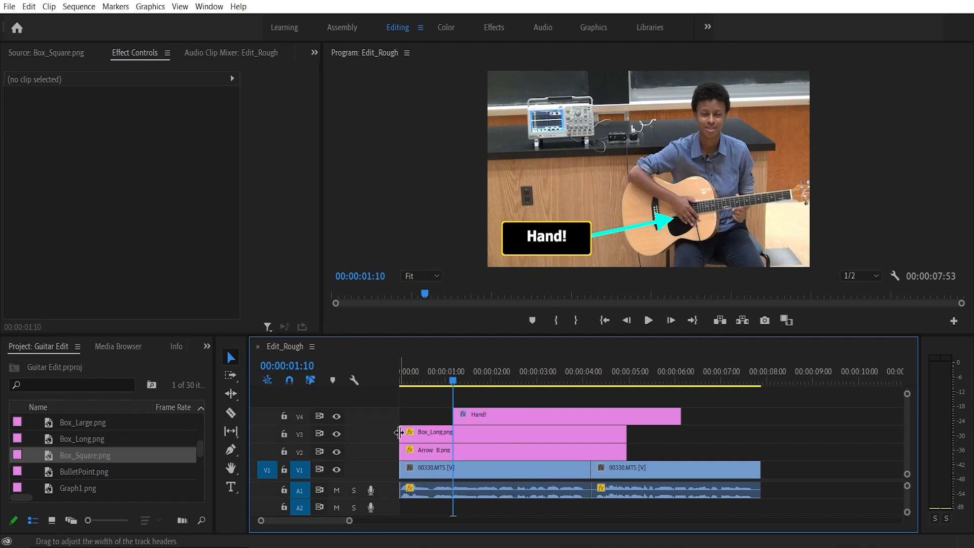
Step: Trim the starts of the Box_Long.png and arrow clips to 00:00:01:10 and extend their ends to match the "Hand!" clip's end
left_click_drag(402, 431, 453, 432)
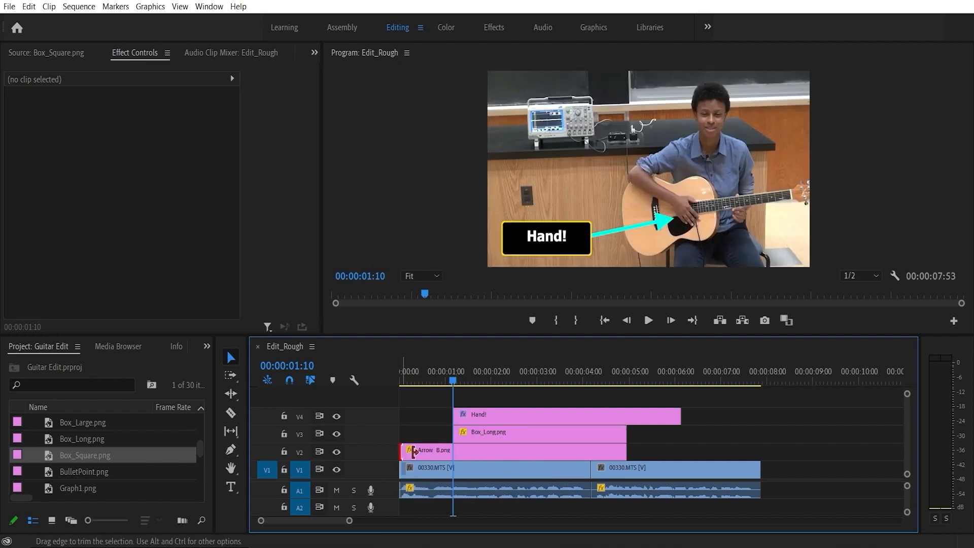
left_click_drag(402, 451, 454, 455)
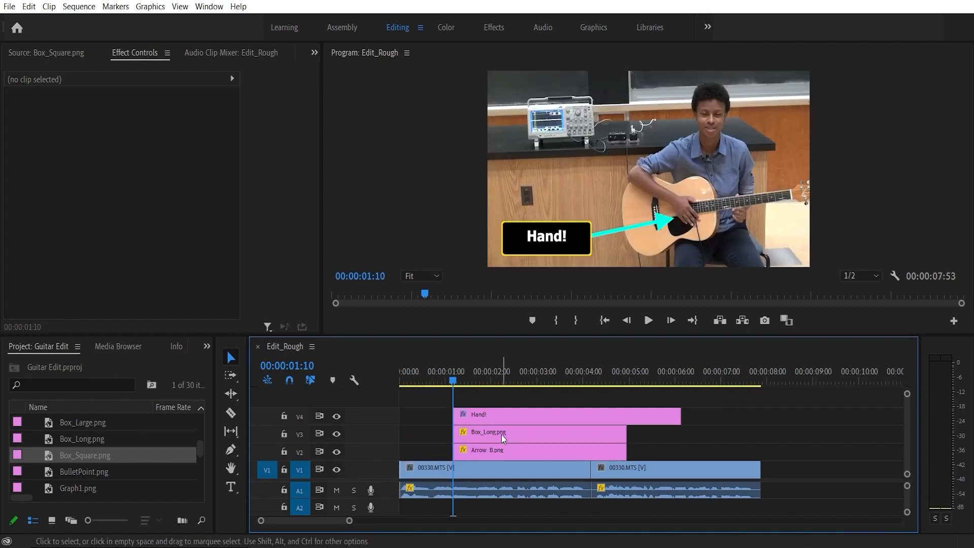
left_click(504, 437)
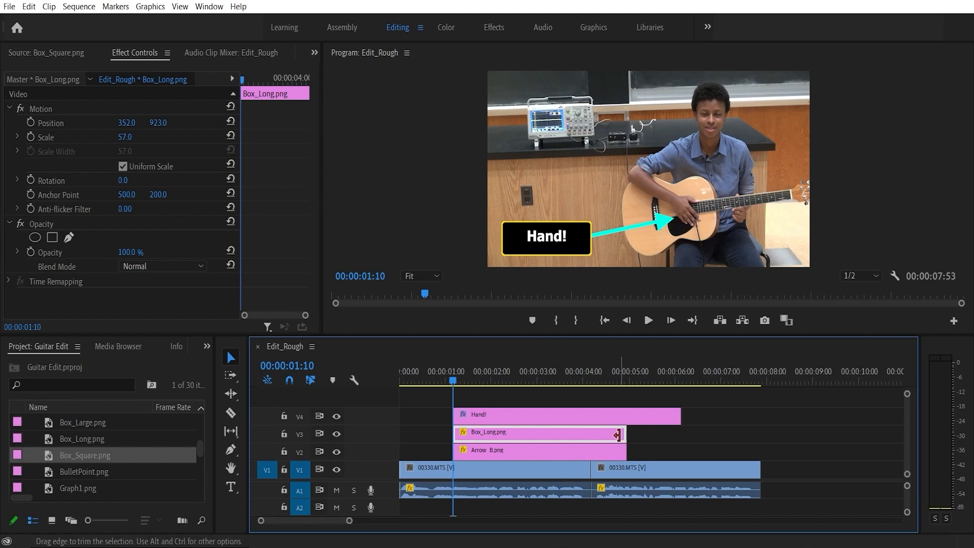
left_click_drag(640, 434, 817, 435)
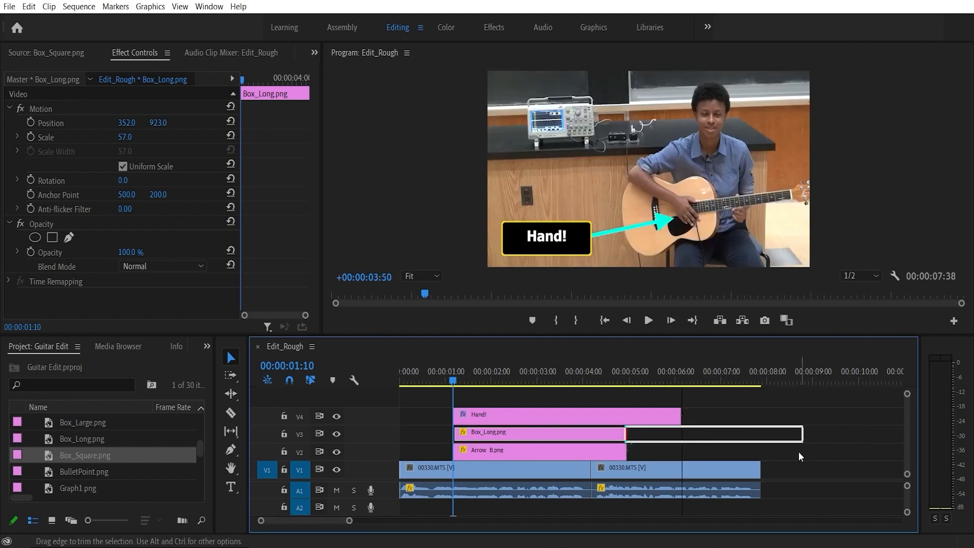
mouse_move(449, 437)
left_mouse_down()
mouse_move(415, 435)
mouse_move(453, 435)
left_mouse_up()
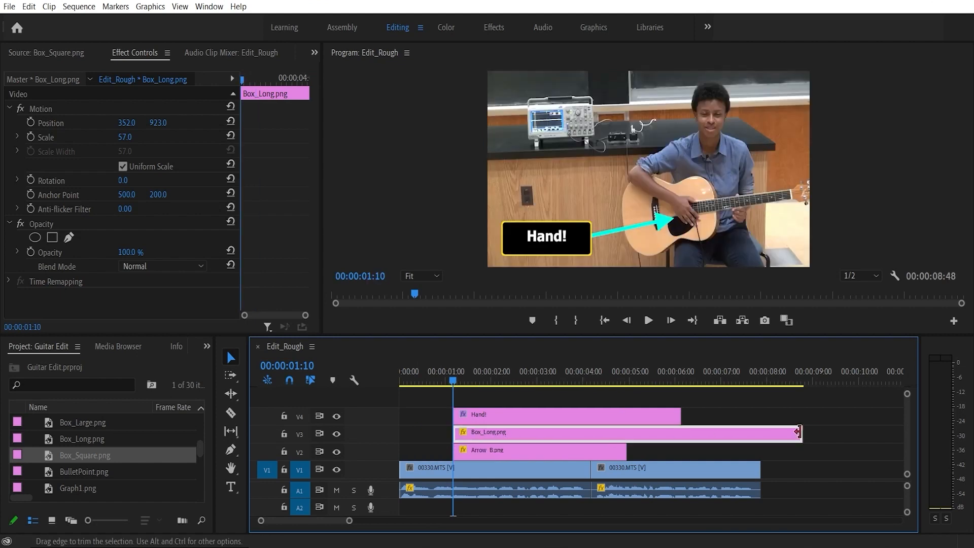
left_click_drag(797, 434, 674, 436)
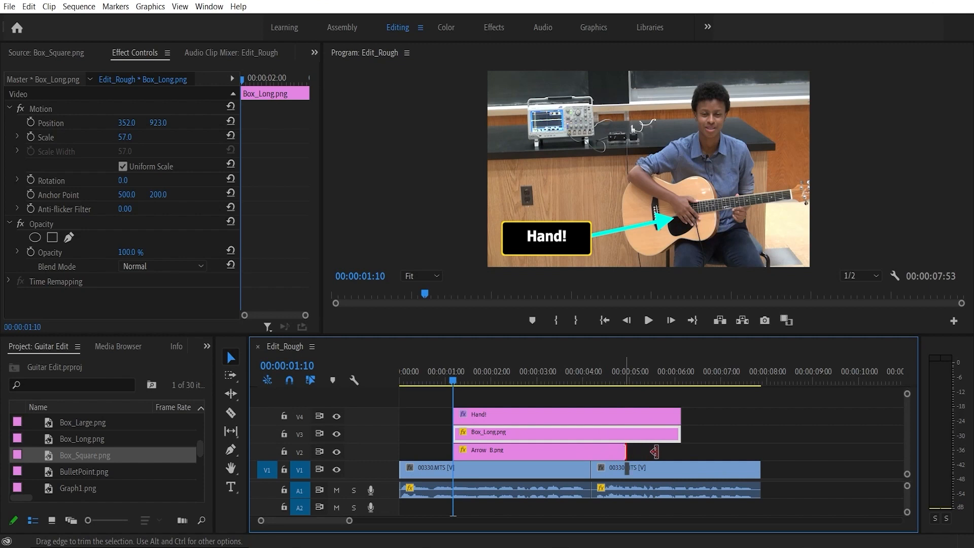
left_click_drag(654, 451, 680, 451)
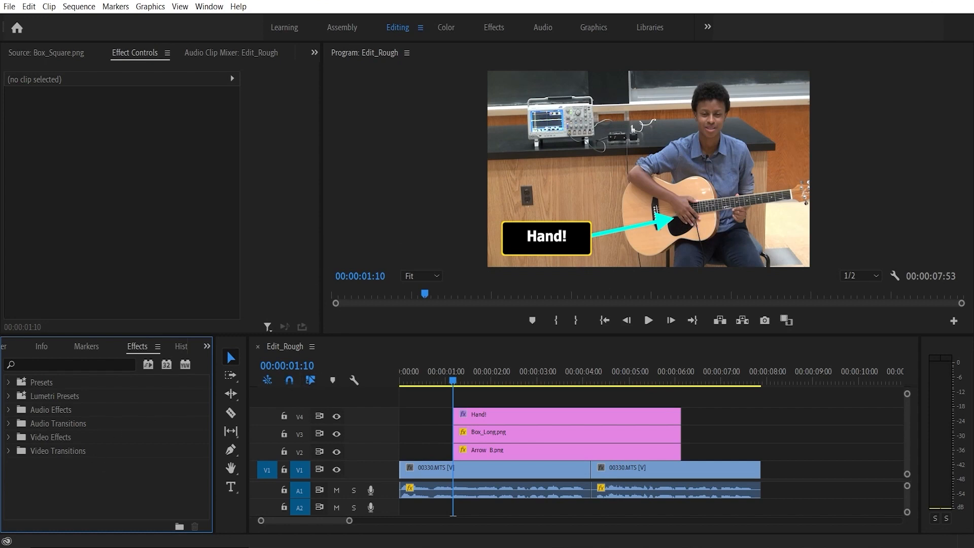
Step: Apply the Film Dissolve video transition to the start of the "Hand!" clip
left_click(206, 346)
left_click(213, 422)
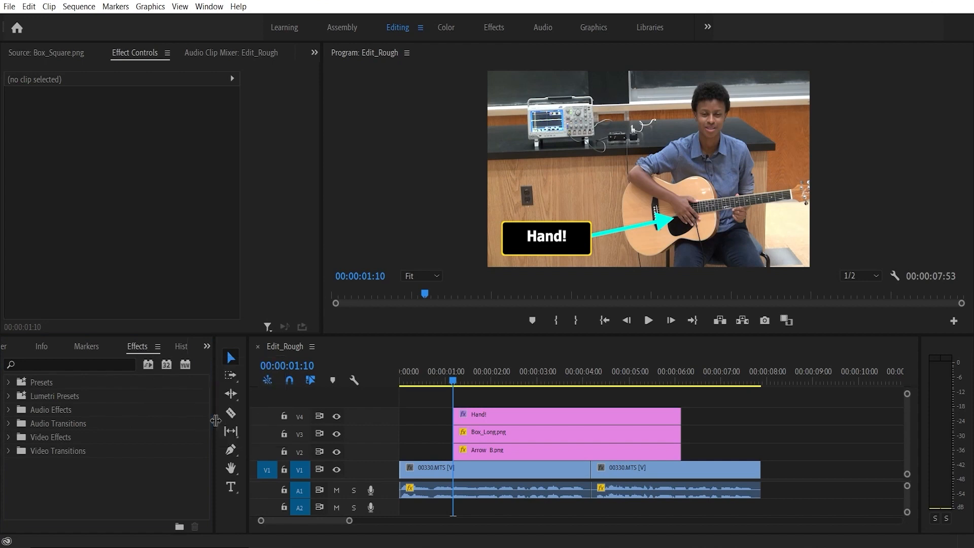
left_click(8, 451)
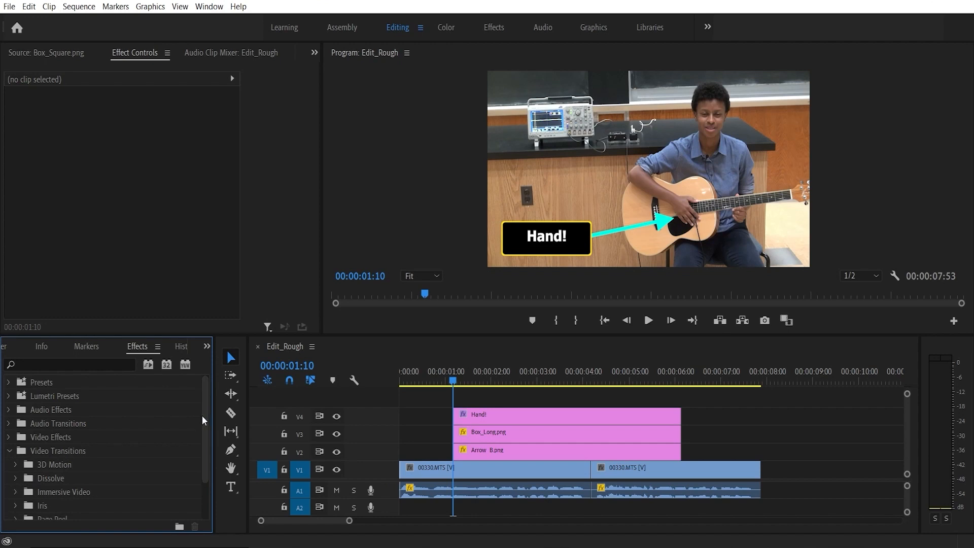
left_click_drag(204, 415, 204, 449)
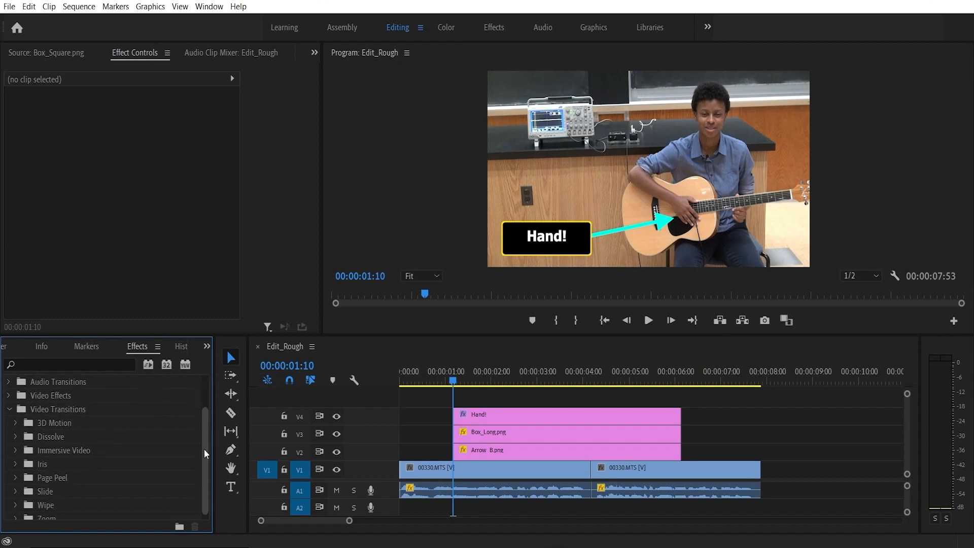
left_click(15, 435)
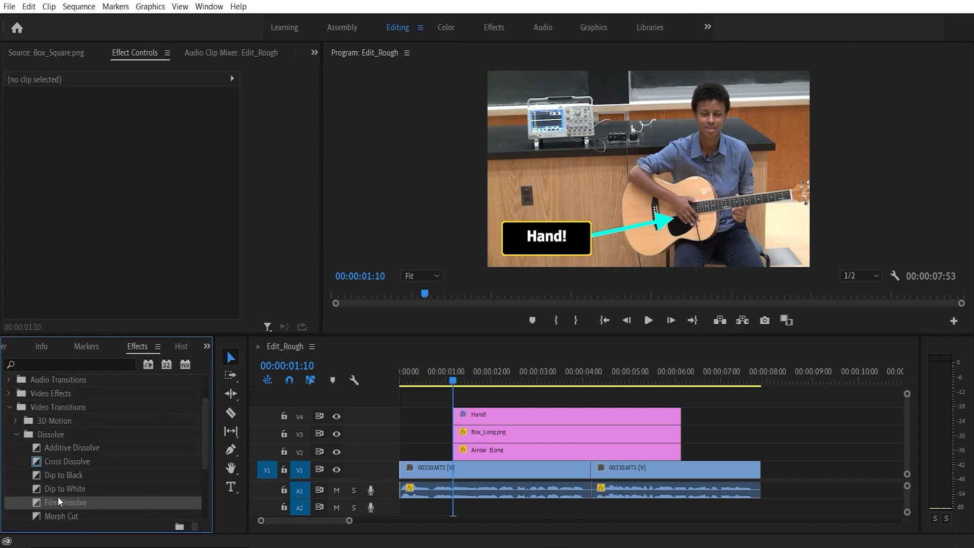
left_click_drag(37, 500, 643, 437)
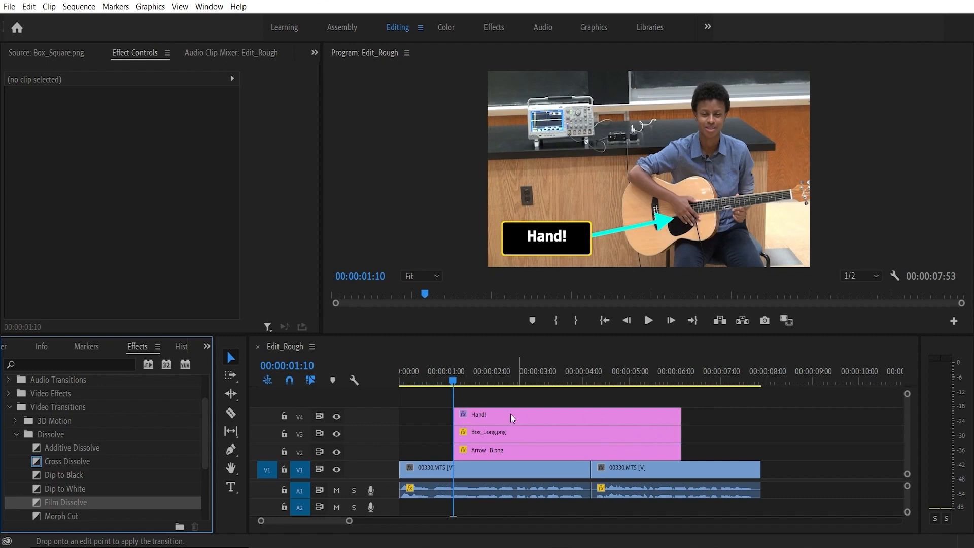
left_click_drag(476, 417, 459, 416)
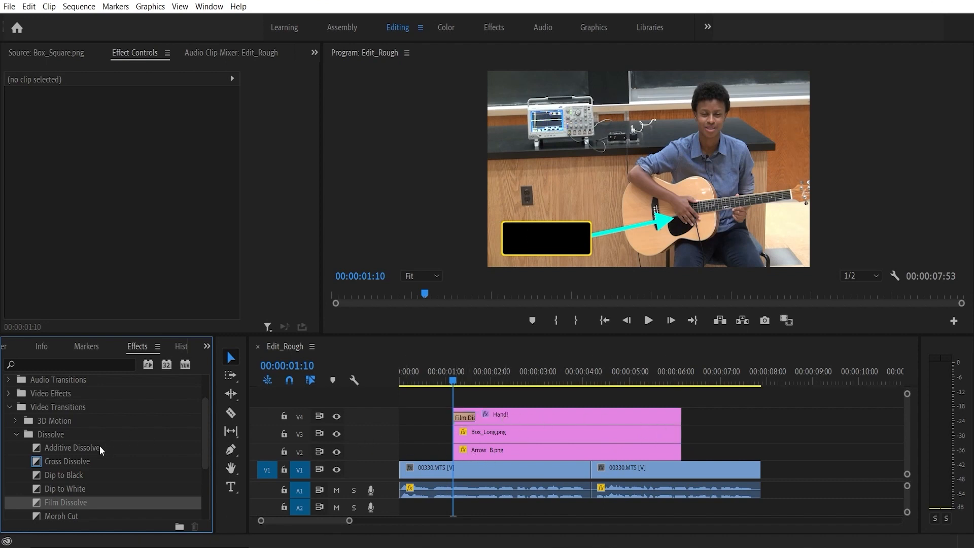
Step: Apply the Push slide transition to the starts of the arrow and Box_Long.png clips
left_click_drag(202, 429, 208, 475)
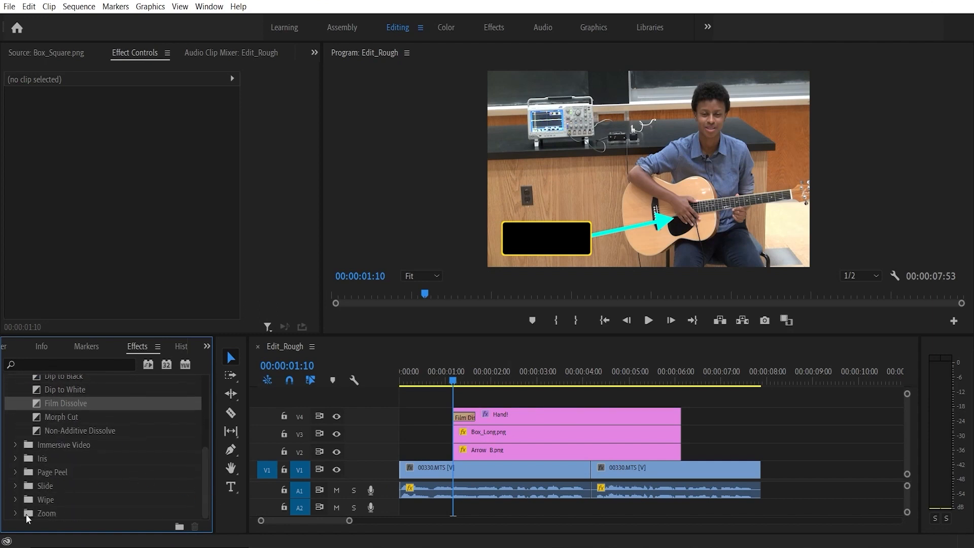
left_click(15, 486)
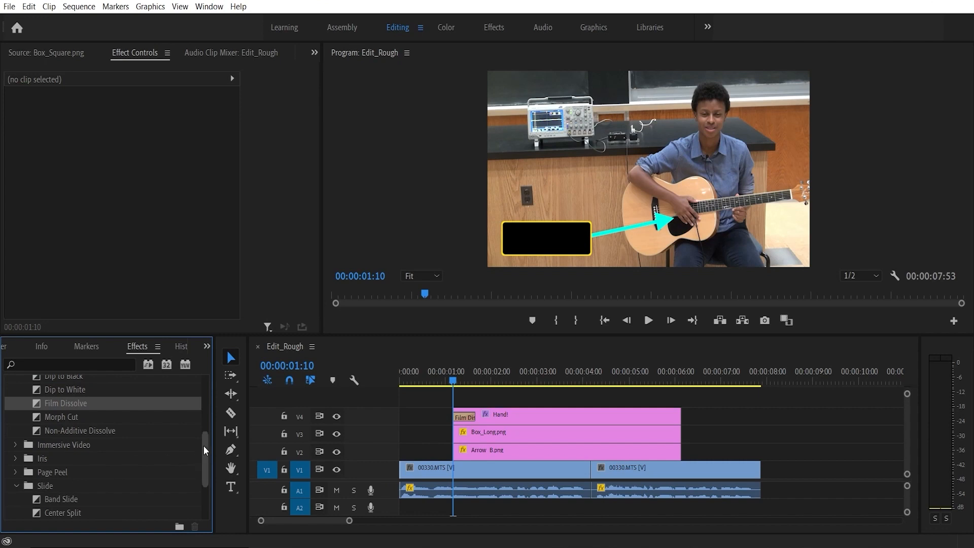
left_click_drag(203, 445, 214, 497)
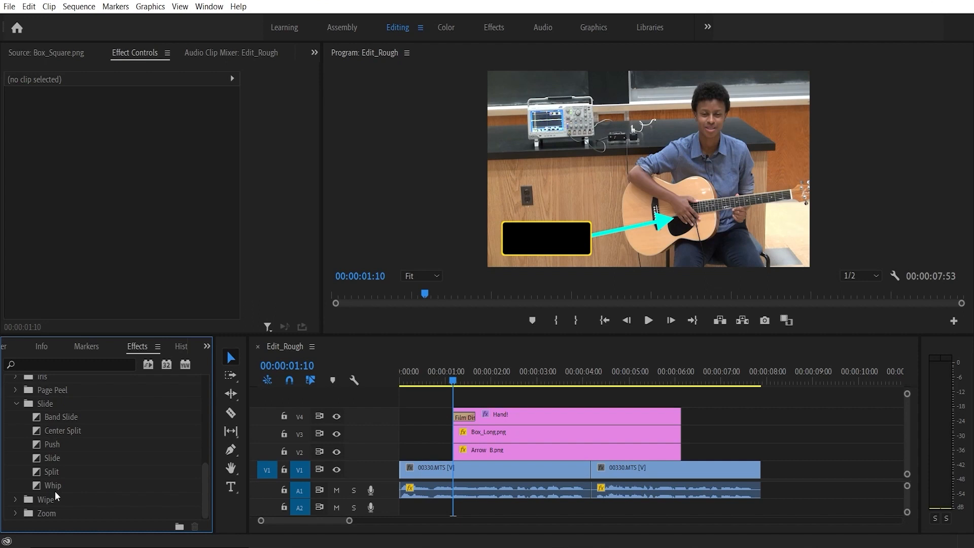
left_click(36, 443)
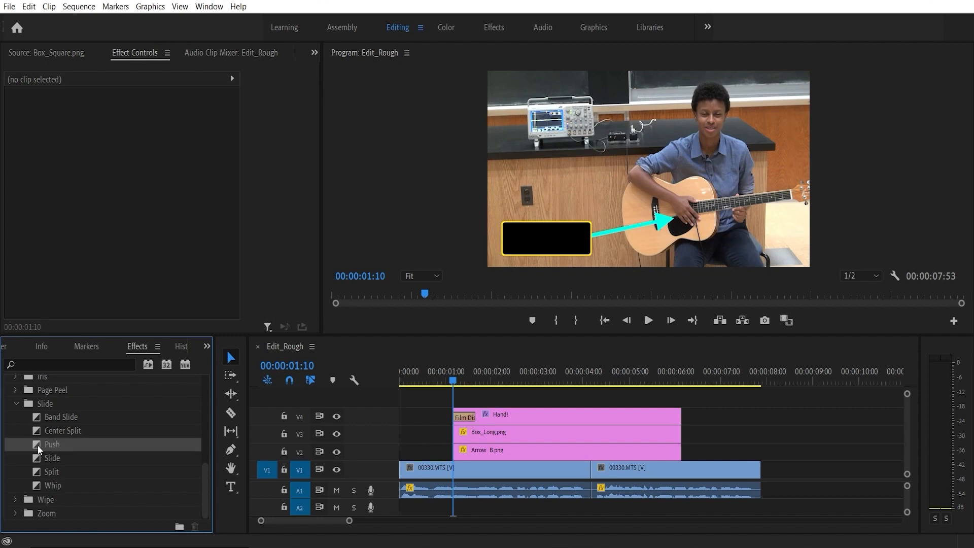
left_click_drag(37, 445, 460, 453)
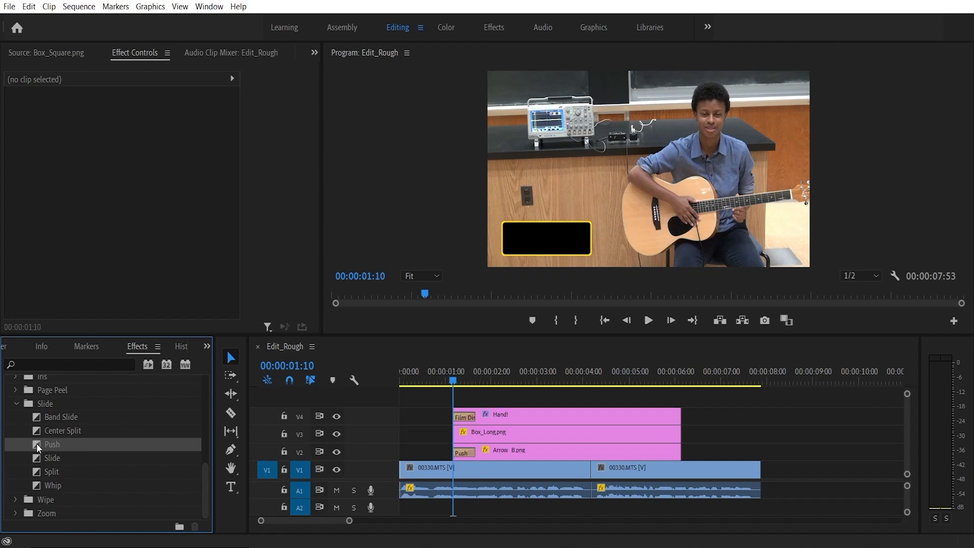
left_click_drag(37, 444, 463, 436)
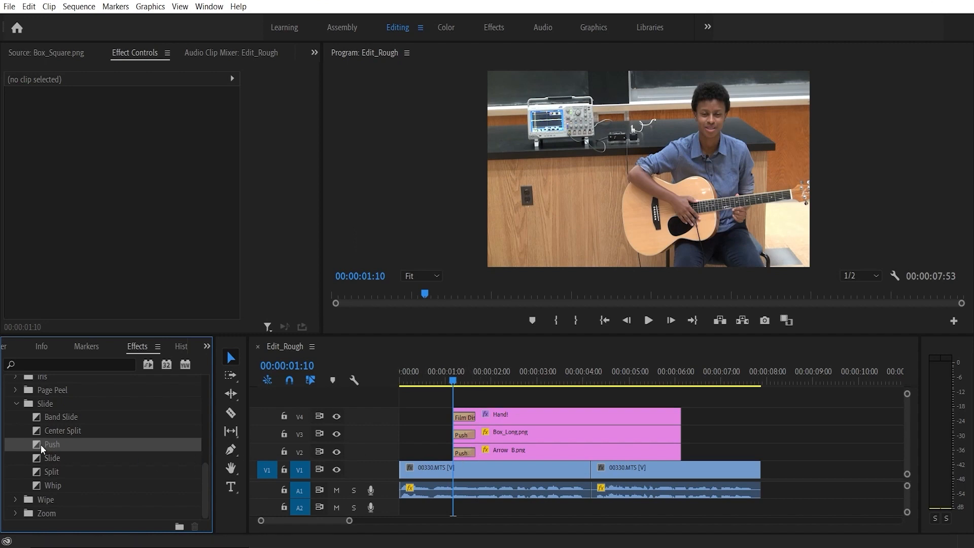
Step: Apply the Push transition to the ends of the "Hand!", Box_Long.png and arrow clips
left_click_drag(38, 443, 579, 428)
left_click_drag(670, 425, 672, 416)
left_click_drag(38, 444, 677, 435)
left_click_drag(39, 446, 675, 452)
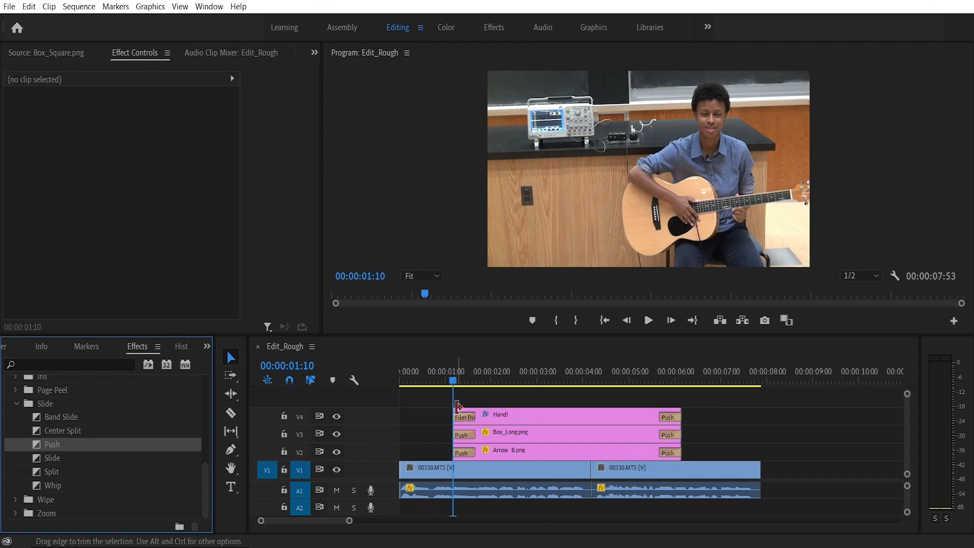
Step: Trim the start of the "Hand!" clip to 00:00:01:39, where the box and arrow have nearly finished pushing in
left_click_drag(454, 381, 477, 384)
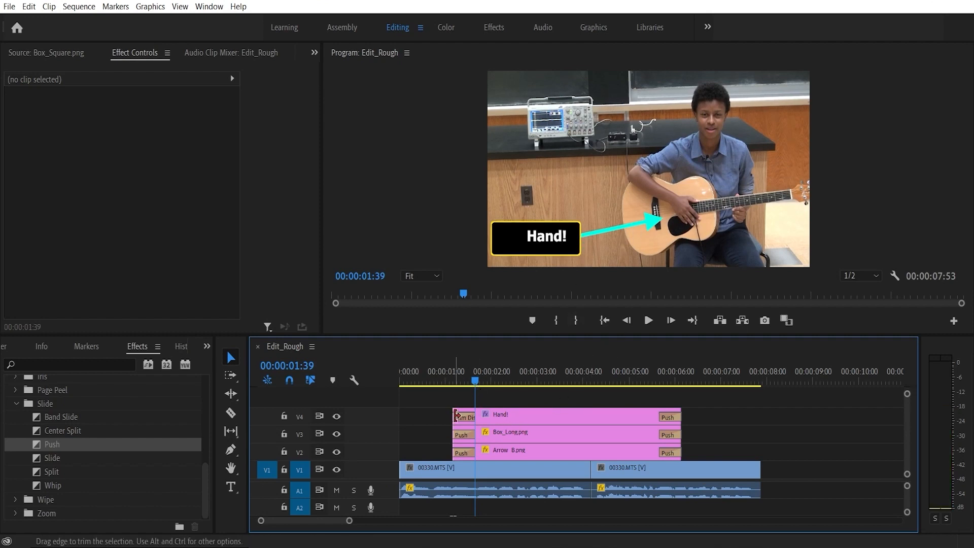
left_click_drag(455, 415, 475, 415)
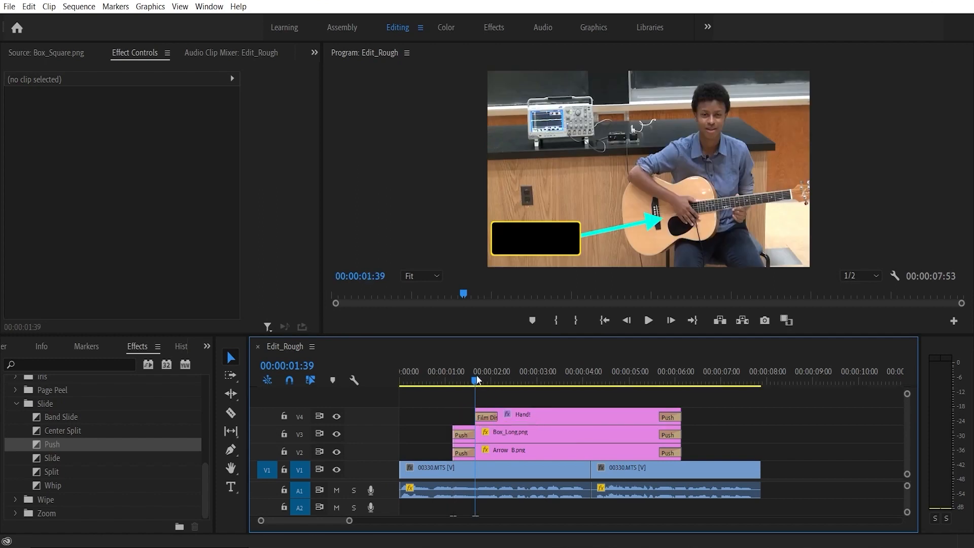
Step: Play back the sequence to review the entrance and exit transitions of the box, arrow and text
left_click_drag(476, 378, 446, 381)
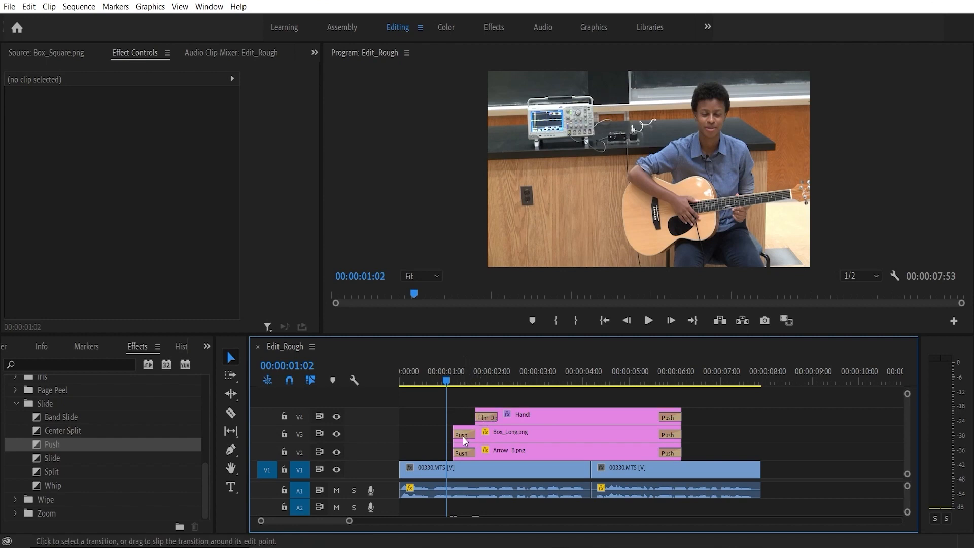
left_click(644, 323)
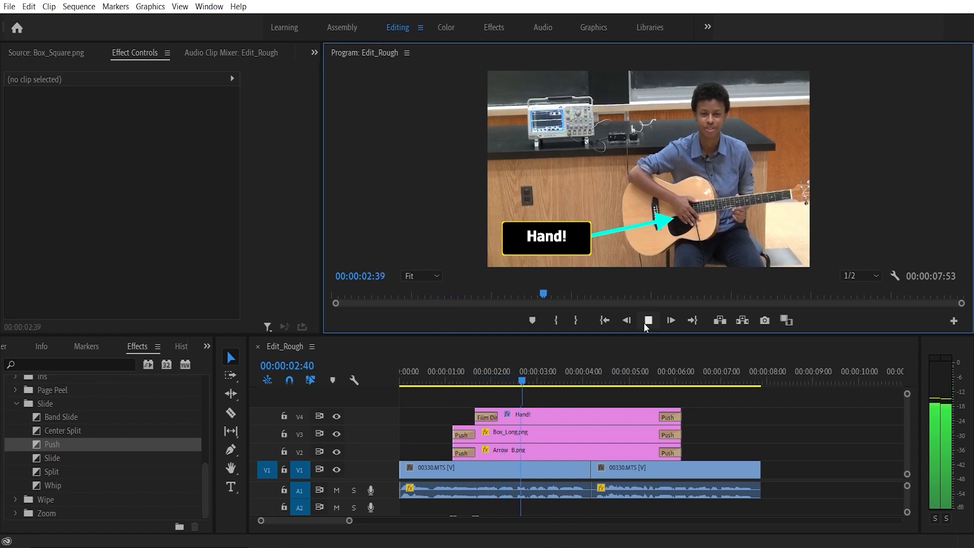
left_click(644, 323)
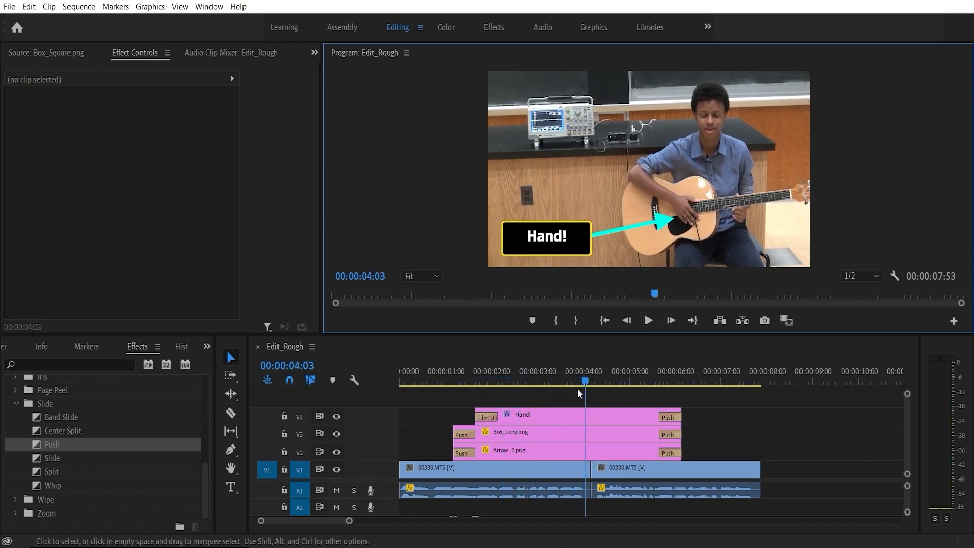
left_click(531, 388)
left_click_drag(530, 392, 653, 405)
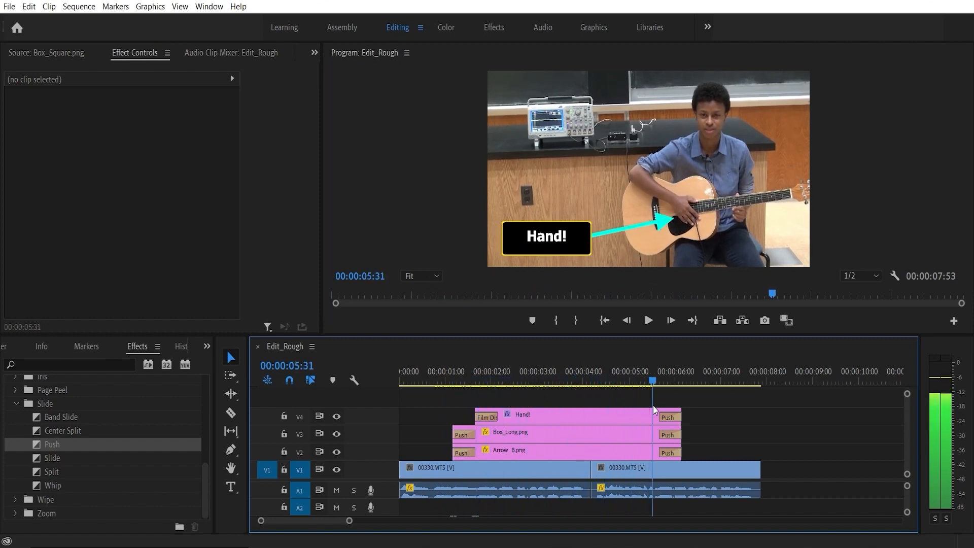
left_click(648, 320)
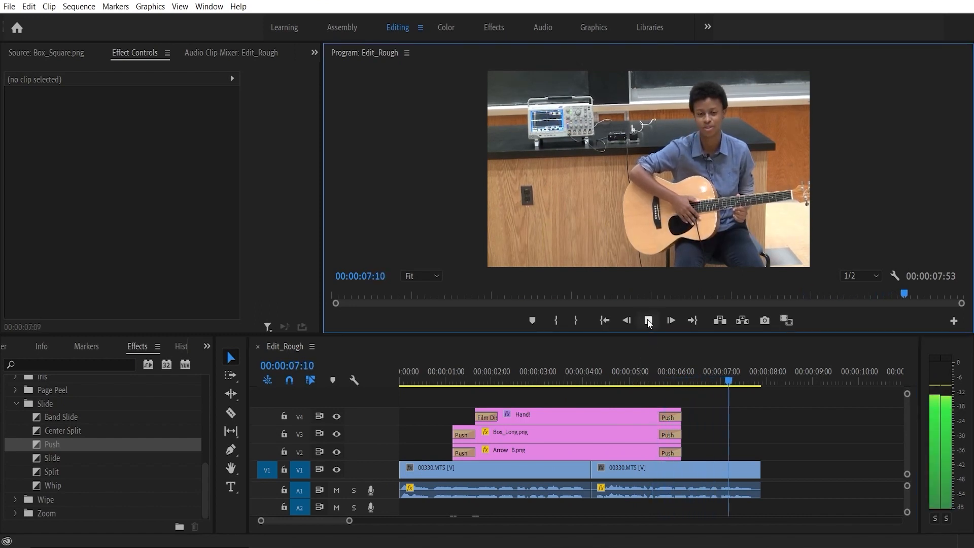
key("space")
left_click_drag(745, 383, 639, 390)
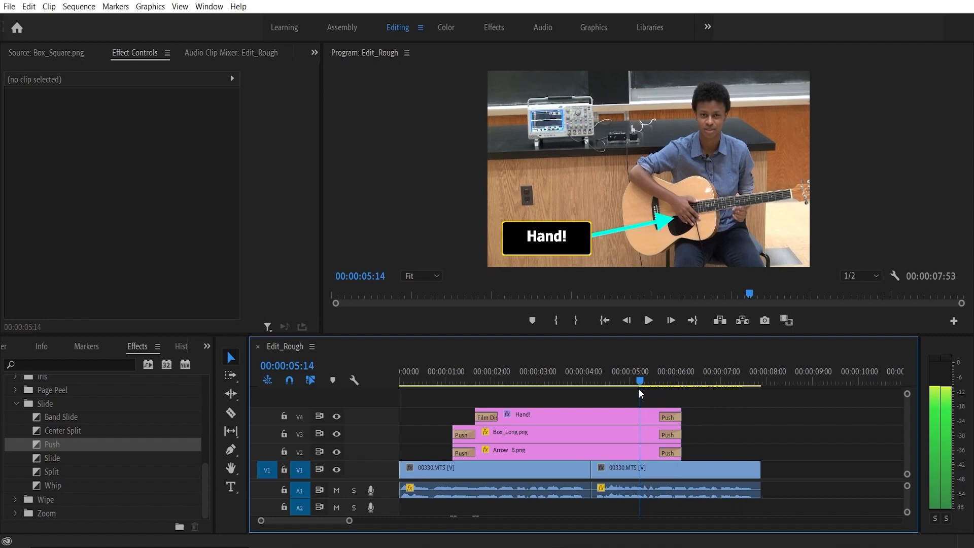
Step: Enable Reverse for the Push transition at the end of the "Hand!" clip
left_click(668, 417)
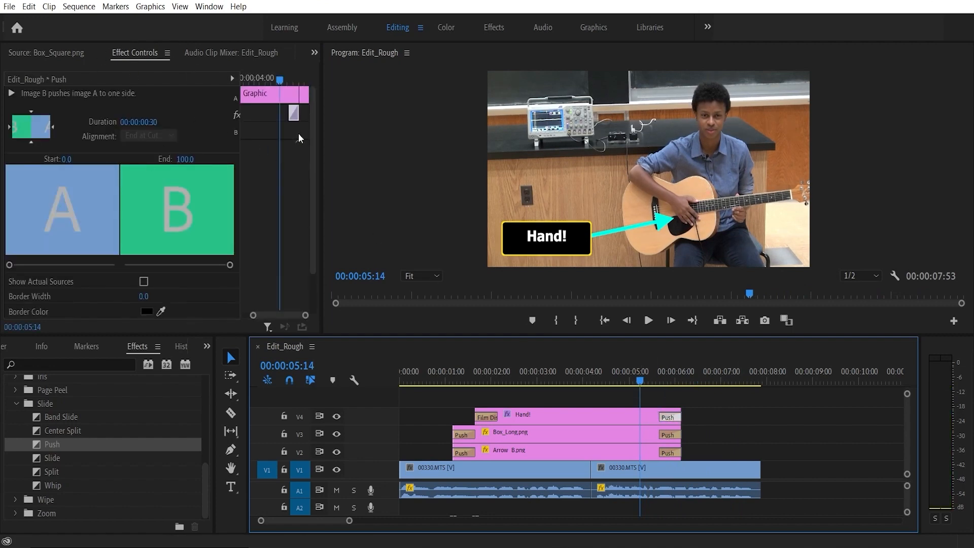
left_click_drag(312, 115, 312, 181)
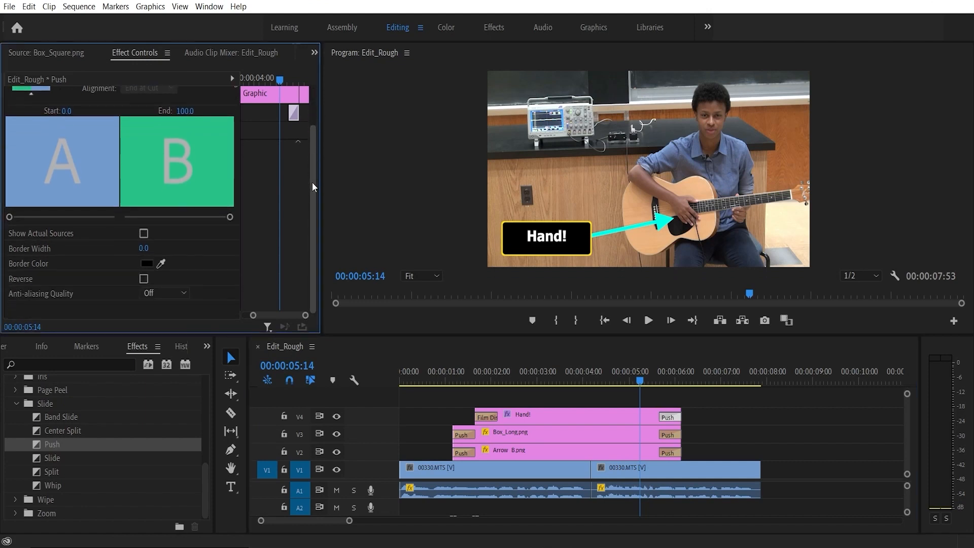
left_click(143, 279)
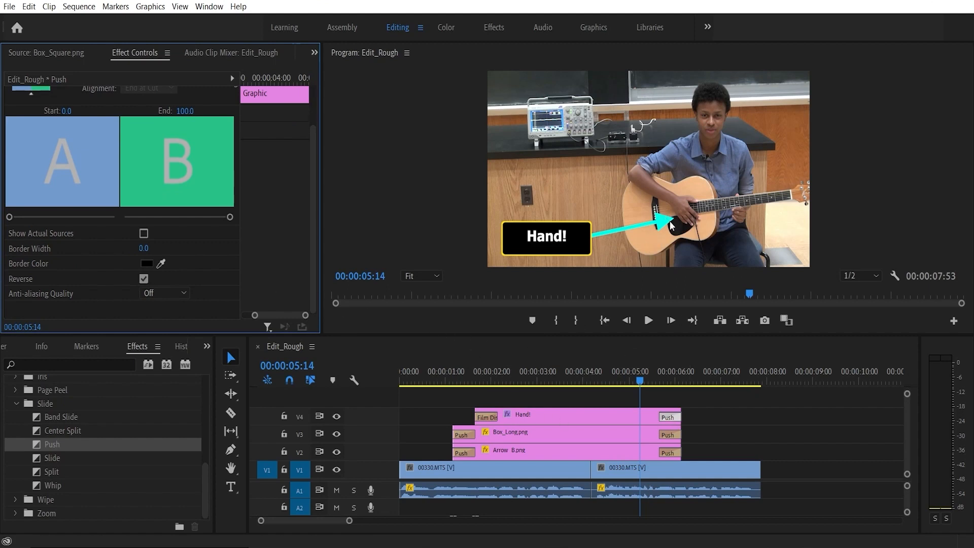
Step: Enable Reverse for the Push transitions at the ends of the Box_Long.png and Arrow_B.png clips
left_click(670, 434)
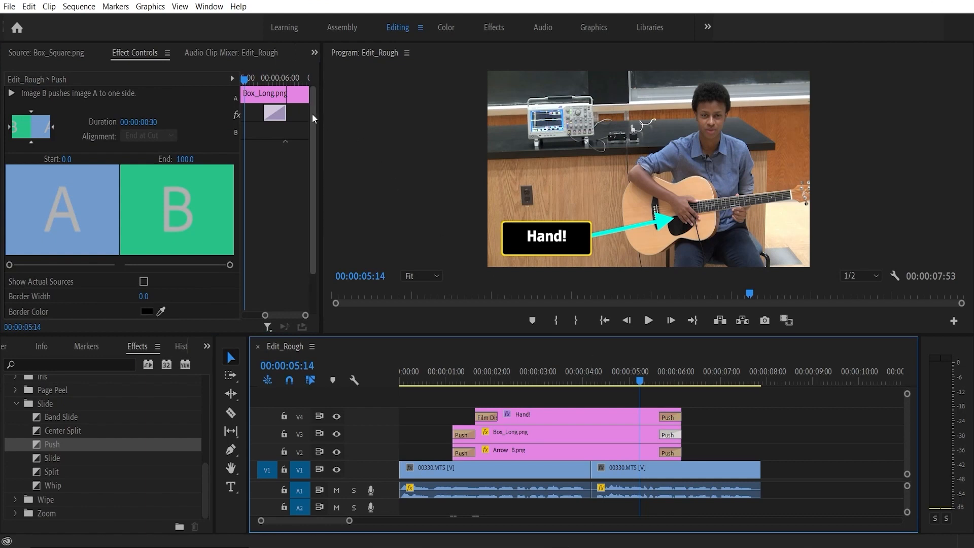
left_click_drag(312, 114, 312, 163)
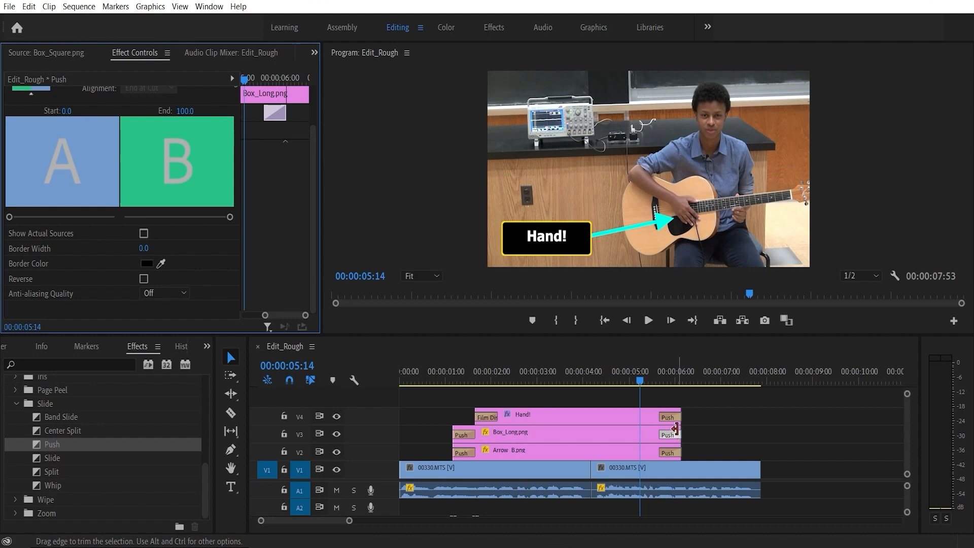
left_click(143, 279)
left_click(667, 454)
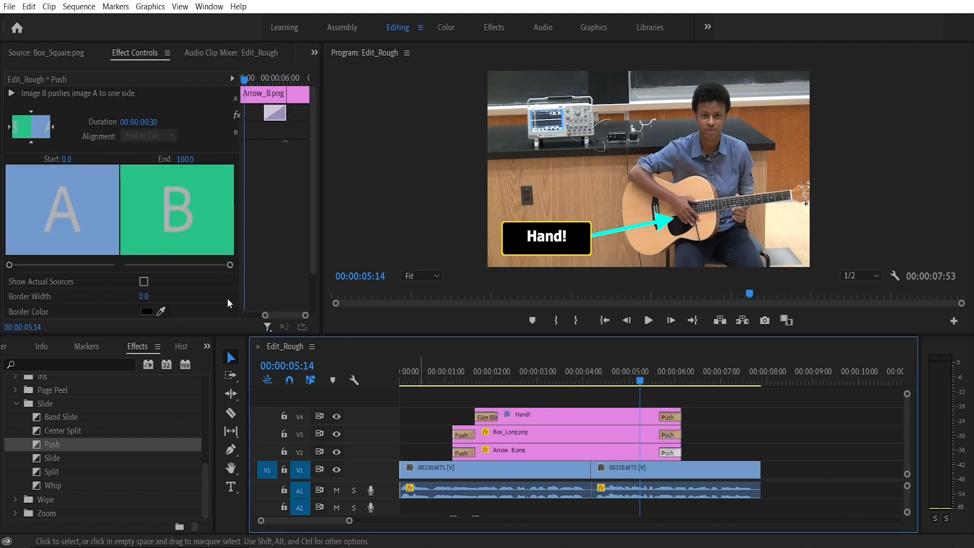
left_click_drag(311, 158, 310, 230)
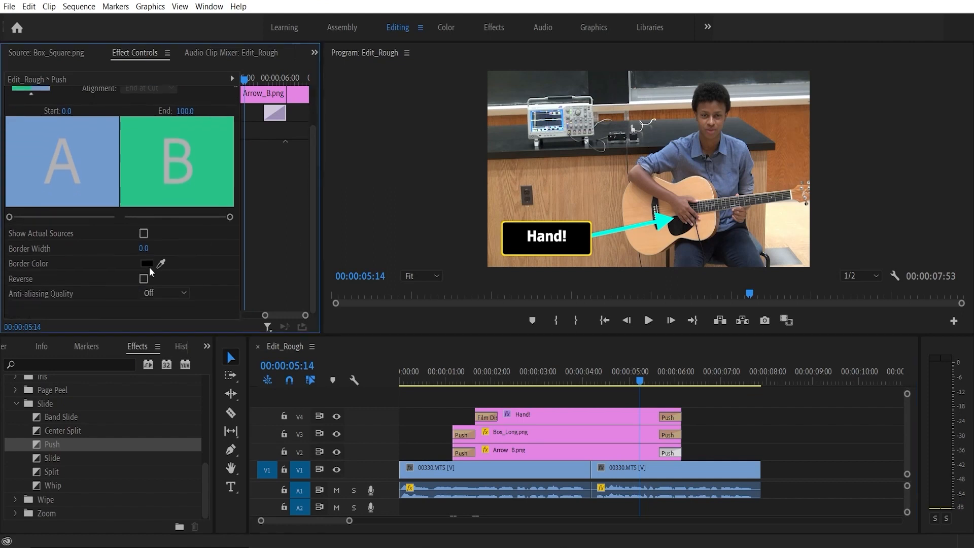
left_click(142, 279)
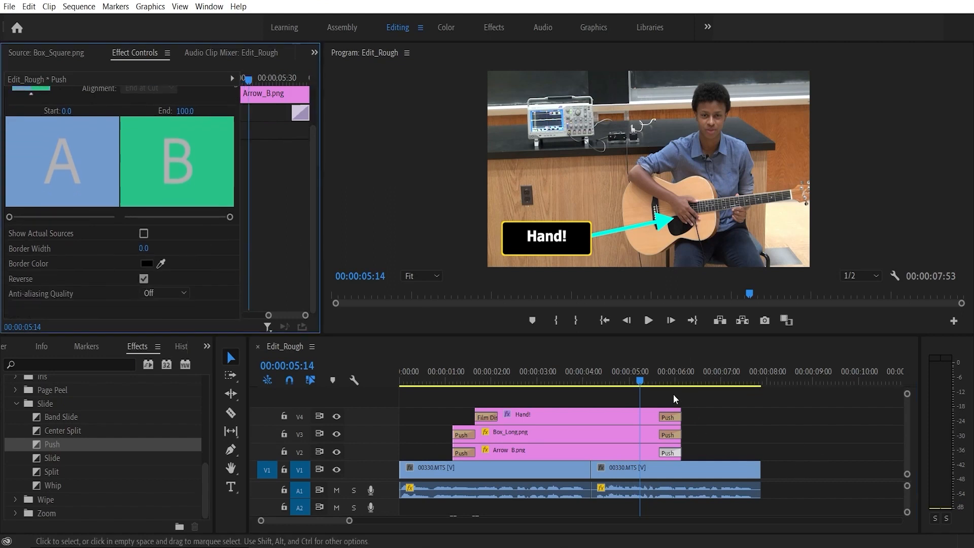
Step: Play the sequence from 00:00:00:22 through the end of the overlay clips to review the reversed exit transitions
left_click_drag(637, 377, 415, 413)
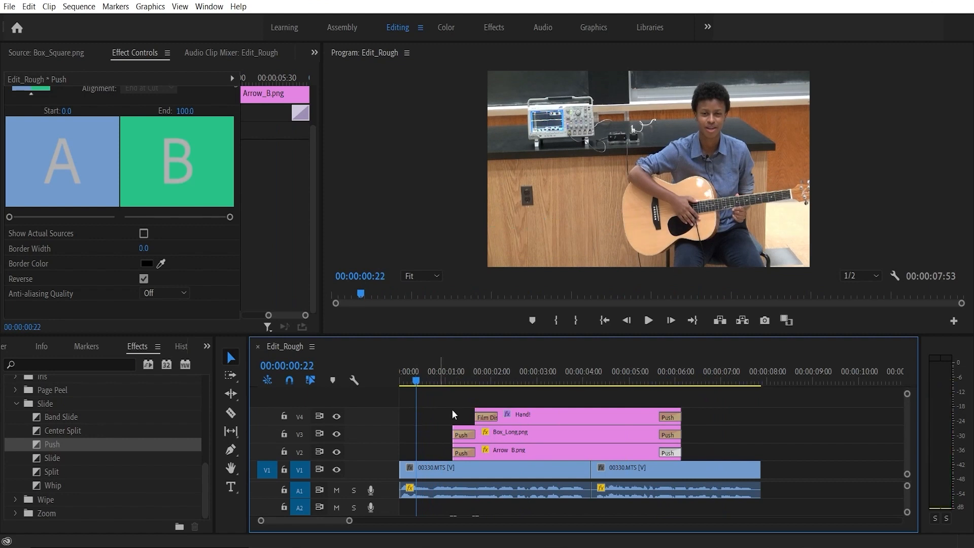
left_click(650, 319)
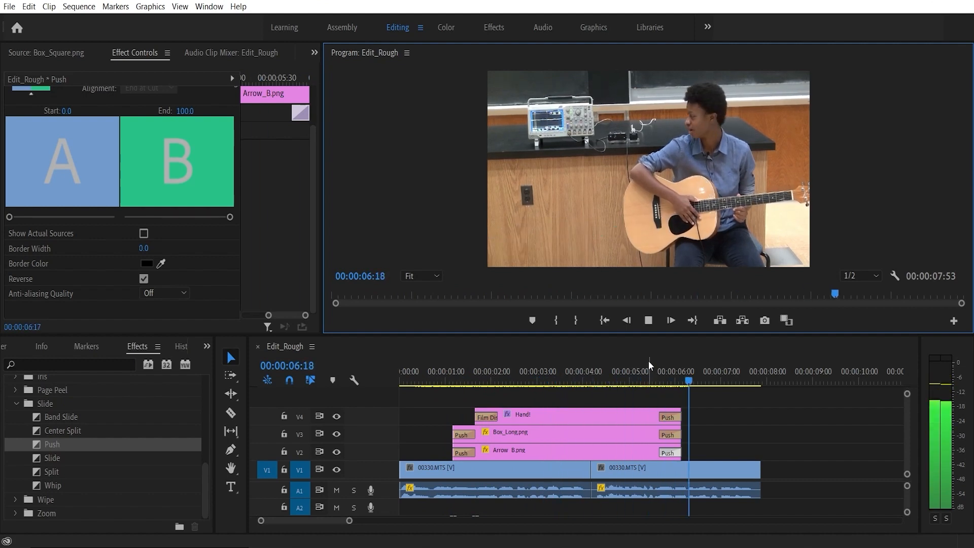
left_click(648, 321)
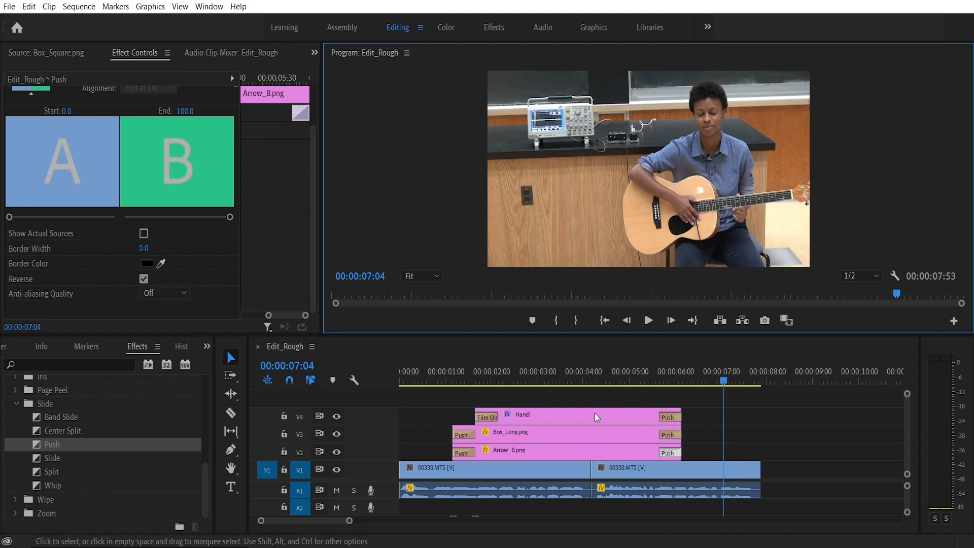
Step: Return to the Dissolve transitions in the effects list and scrub the sequence from 00:00:00:45 to the box and arrow entrance at 00:00:01:15
left_click_drag(726, 377, 434, 412)
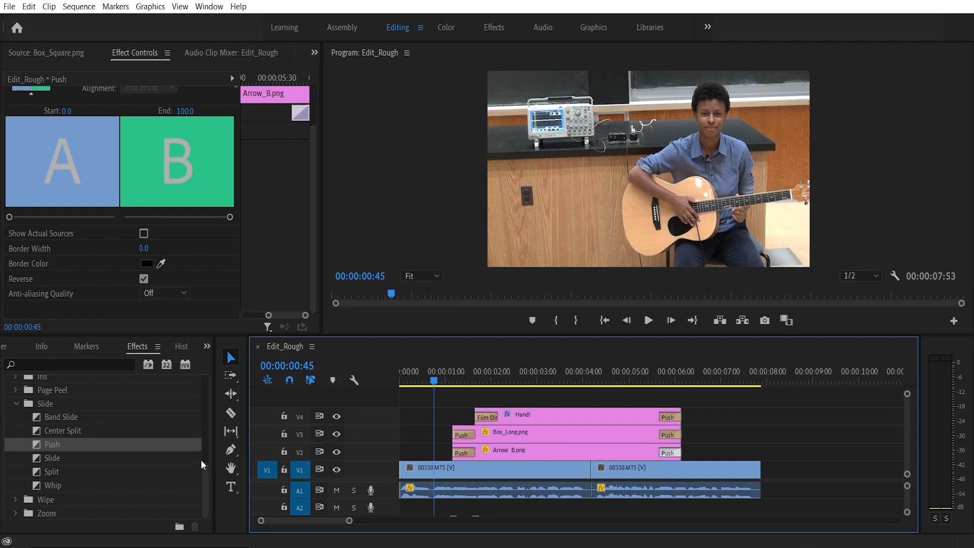
left_click_drag(203, 473, 221, 376)
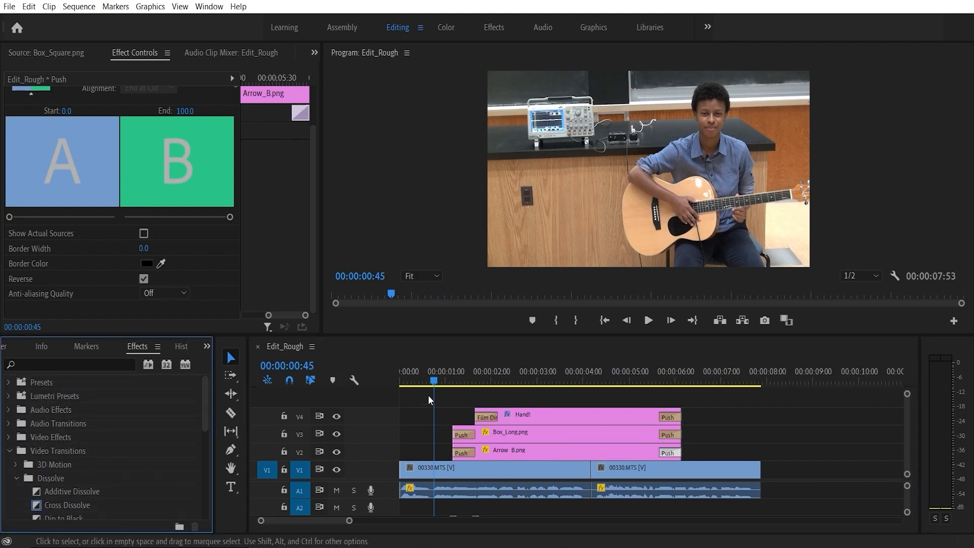
left_click_drag(433, 379, 455, 379)
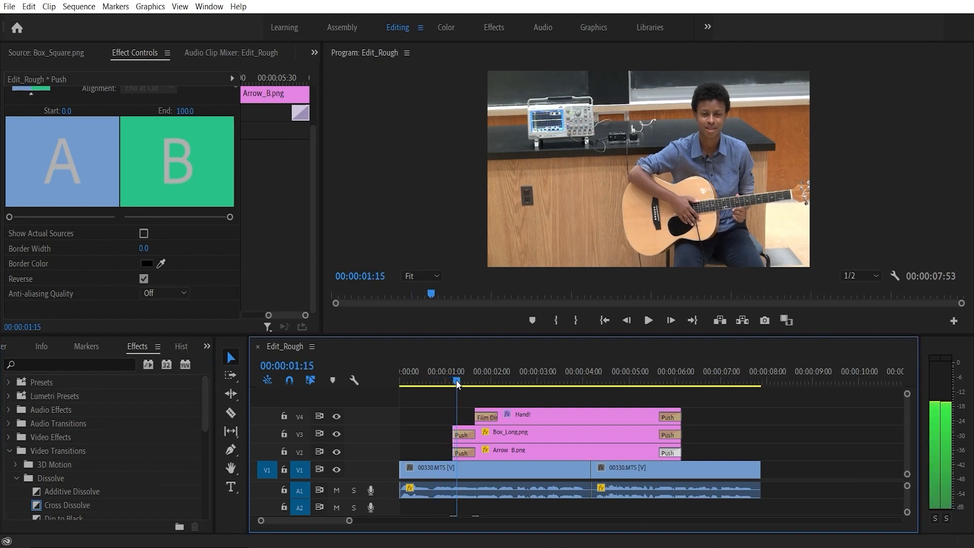